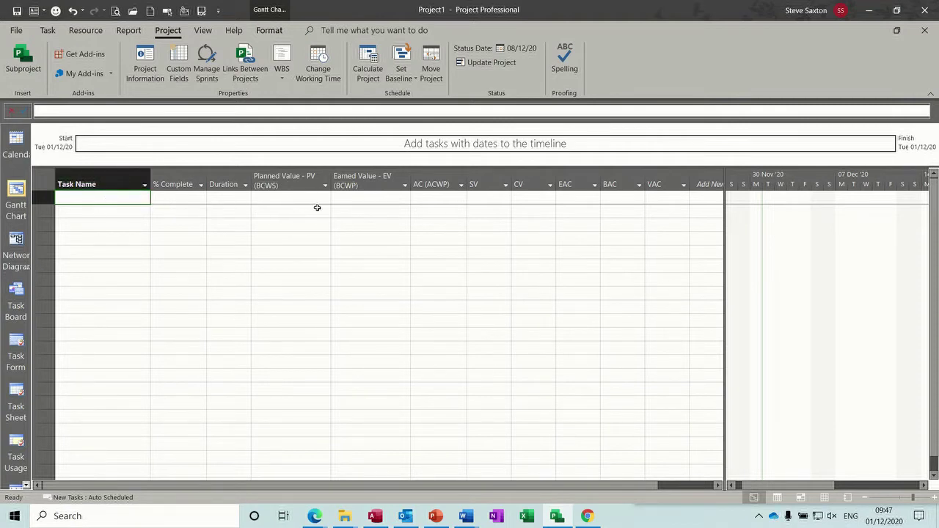
Step: Apply the Earned Value table to the Gantt Chart's task sheet
left_click(203, 30)
left_click(359, 82)
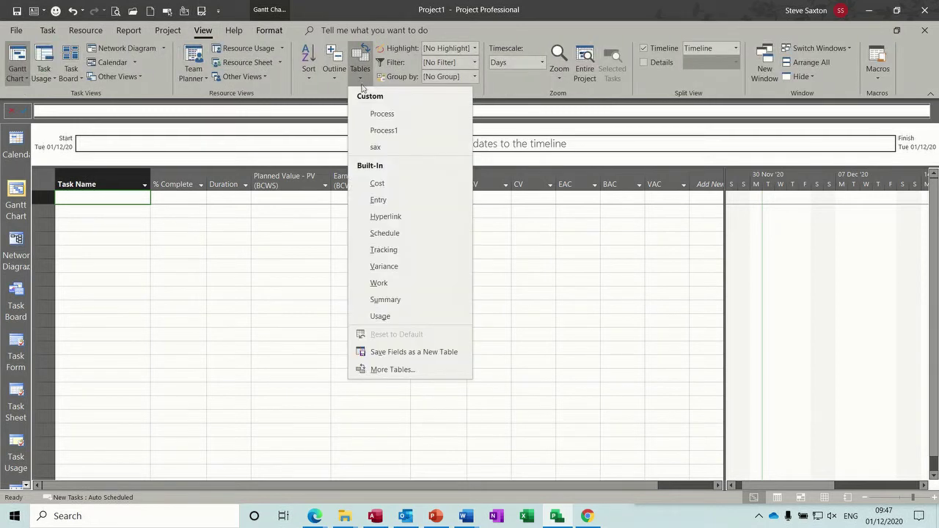
left_click(405, 370)
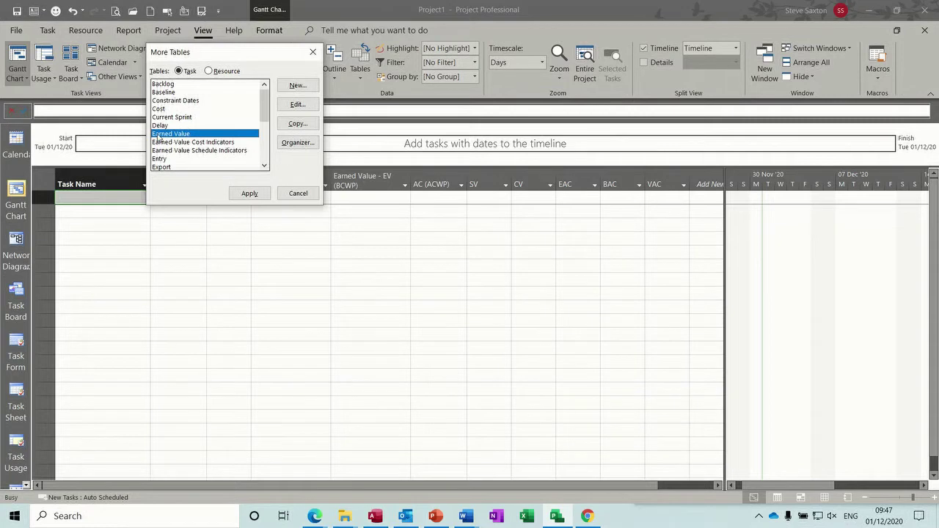
left_click(251, 195)
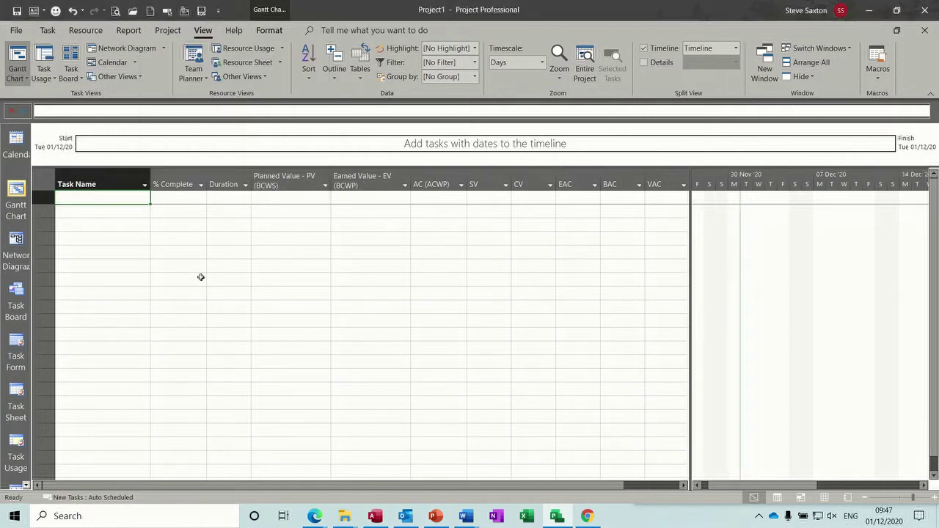
left_click(171, 180)
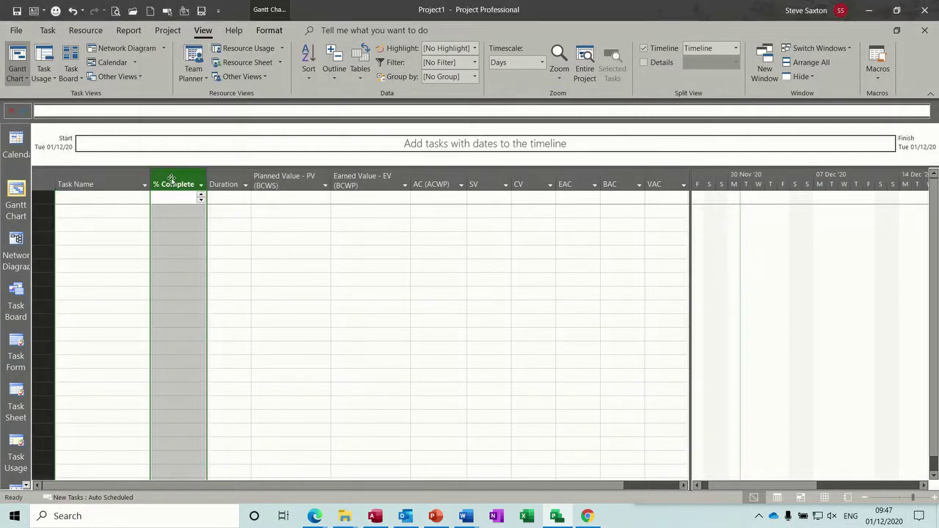
left_click(224, 179)
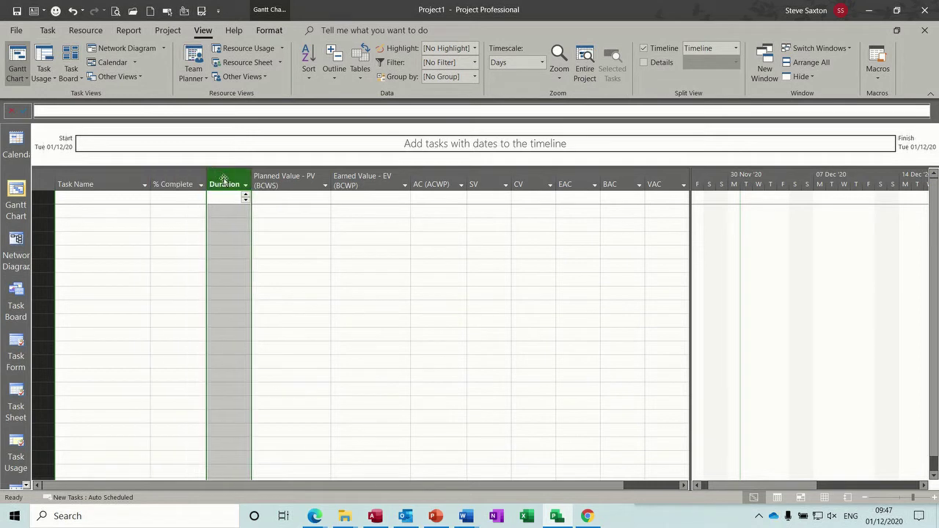
right_click(173, 176)
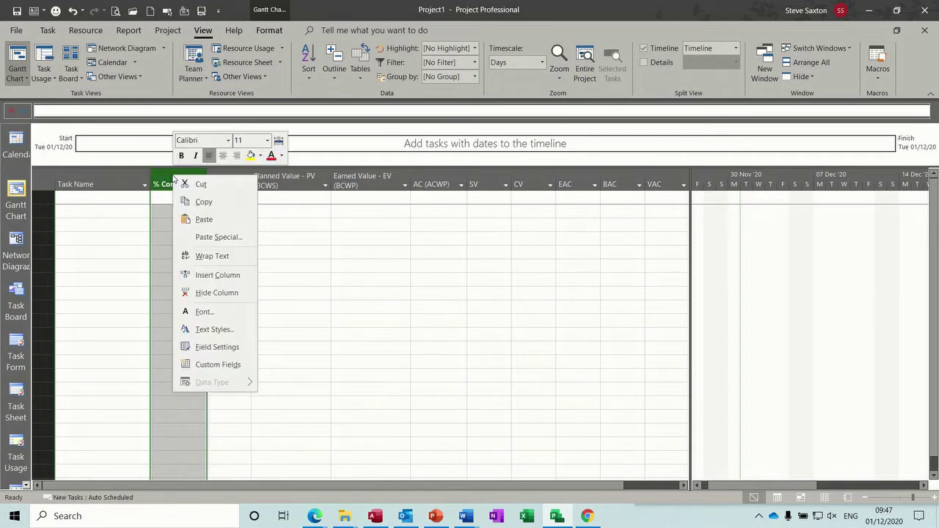
left_click(202, 275)
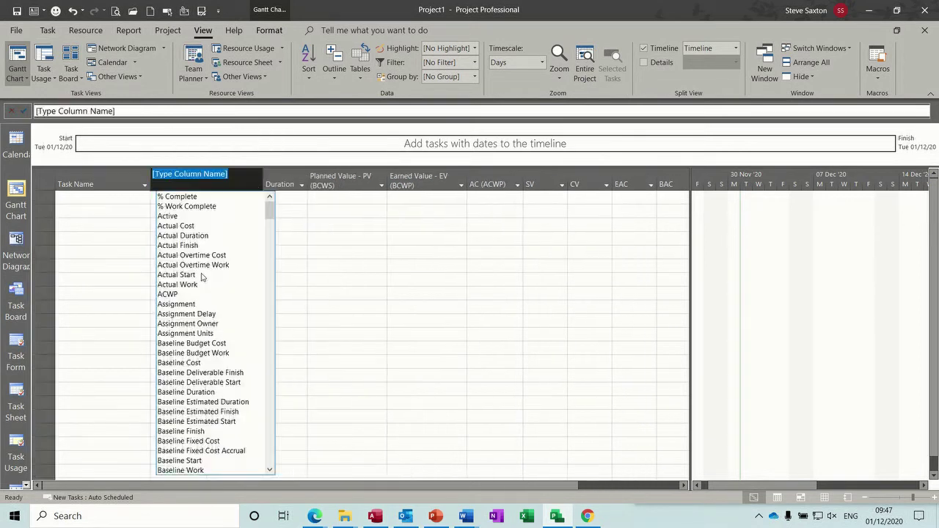
left_click(369, 237)
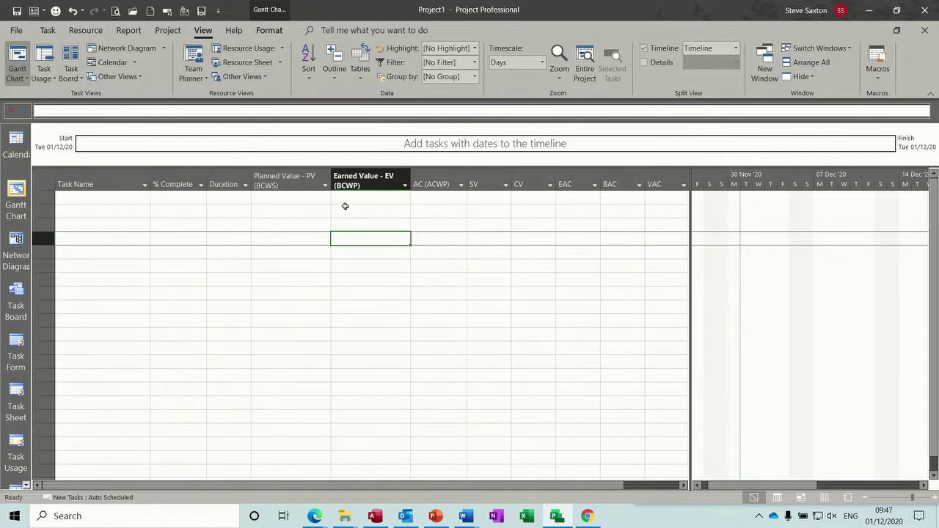
Step: Add a task named Task A with a duration of 1 day in the first row
left_click(130, 198)
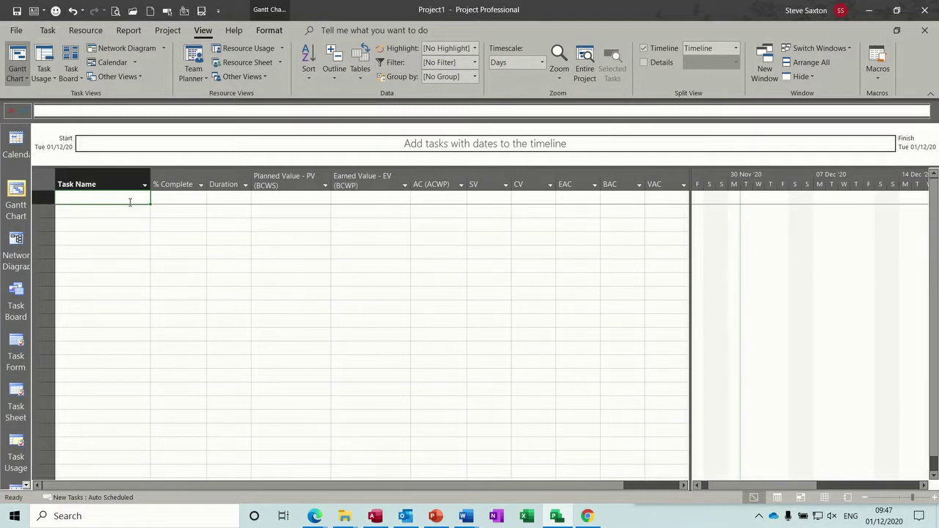
type("Task A")
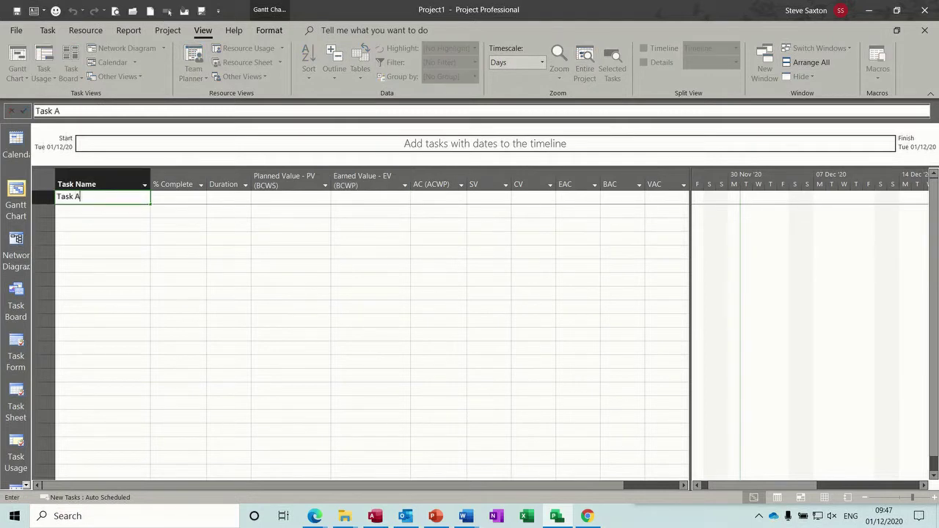
left_click(218, 196)
type("1")
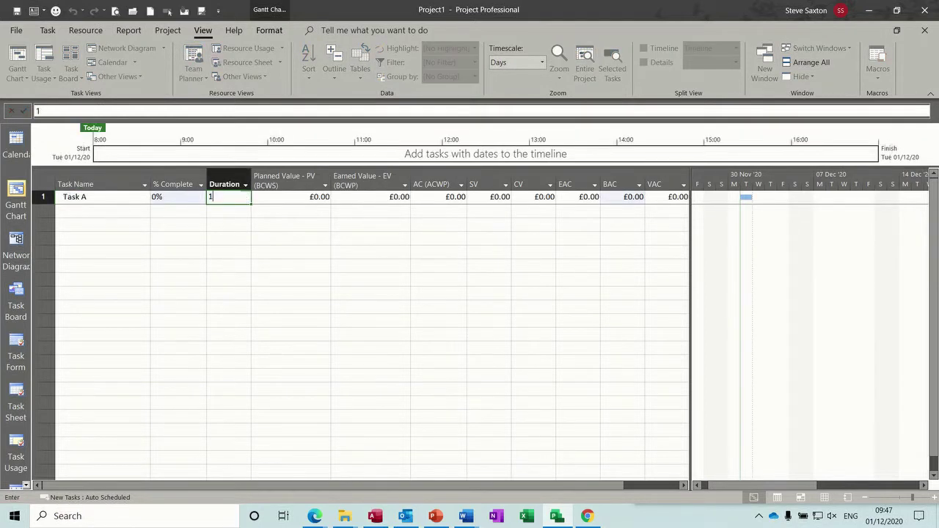
left_click(175, 213)
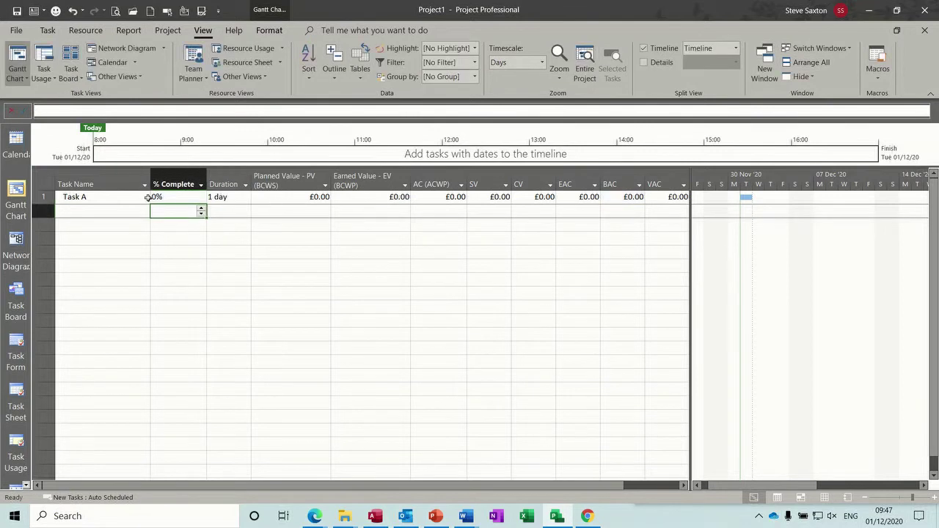
left_click(123, 197)
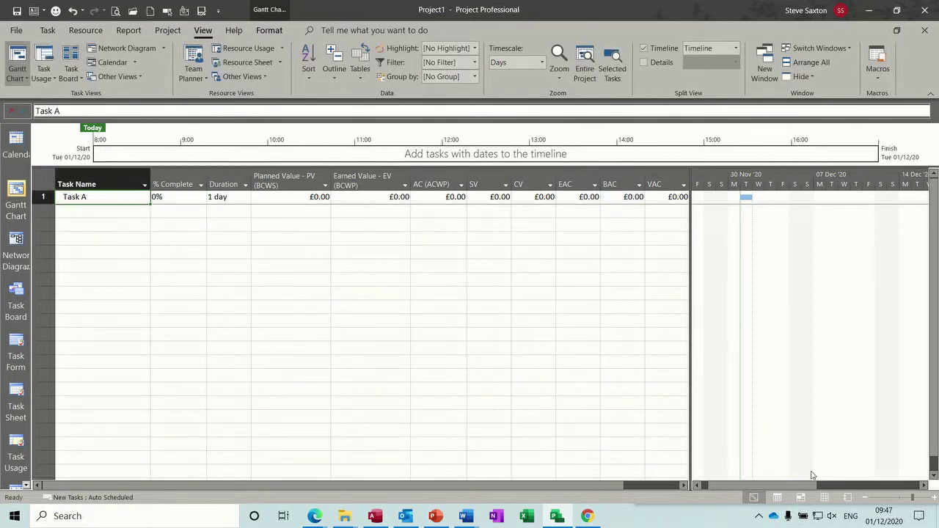
Step: Enter a resource's first name in the Resource Sheet and set its standard rate to 10 per hour
left_click(824, 498)
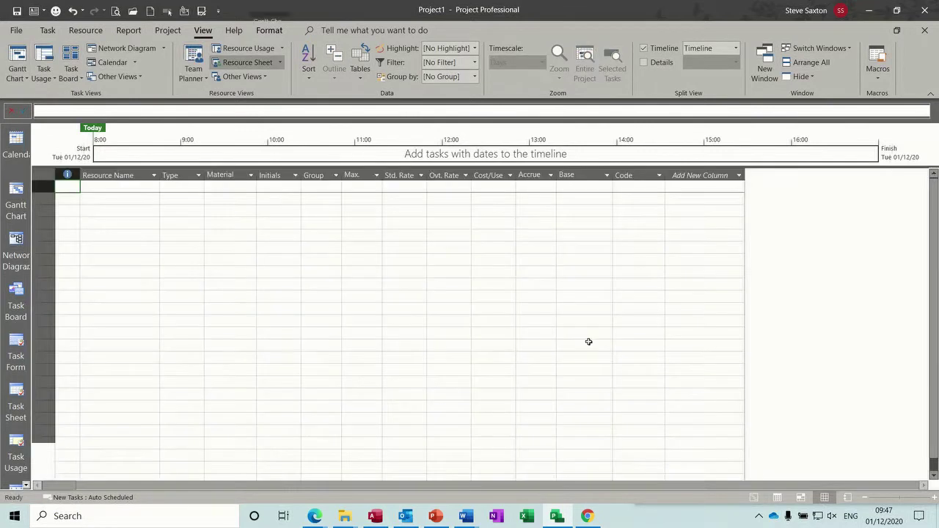
left_click(122, 189)
type("Bob")
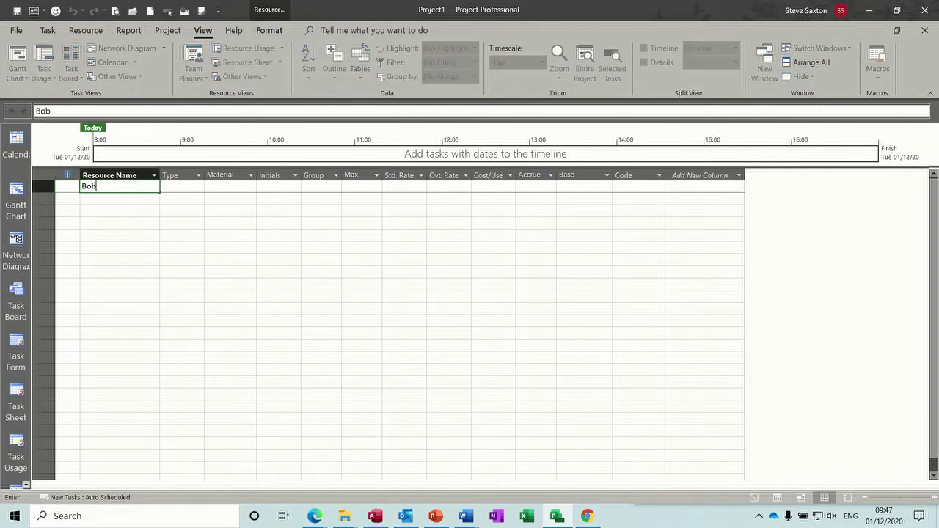
left_click(410, 188)
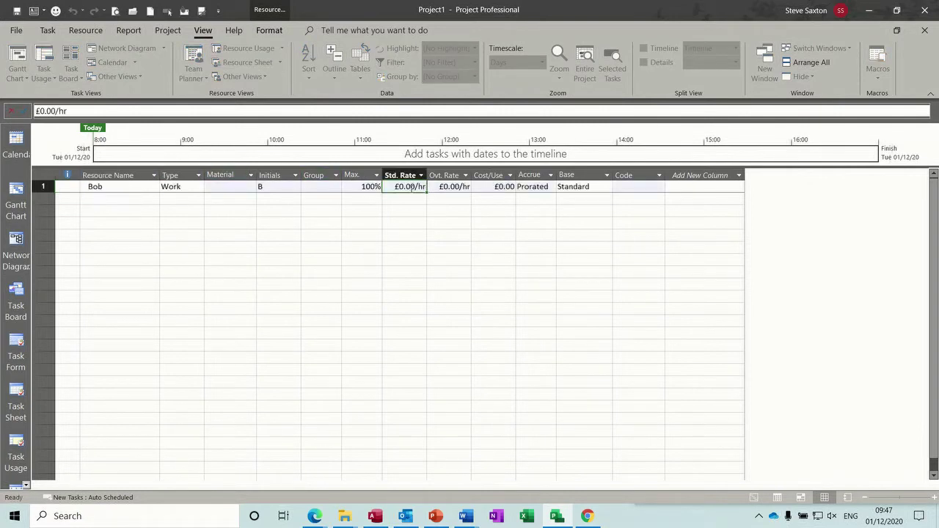
type("10")
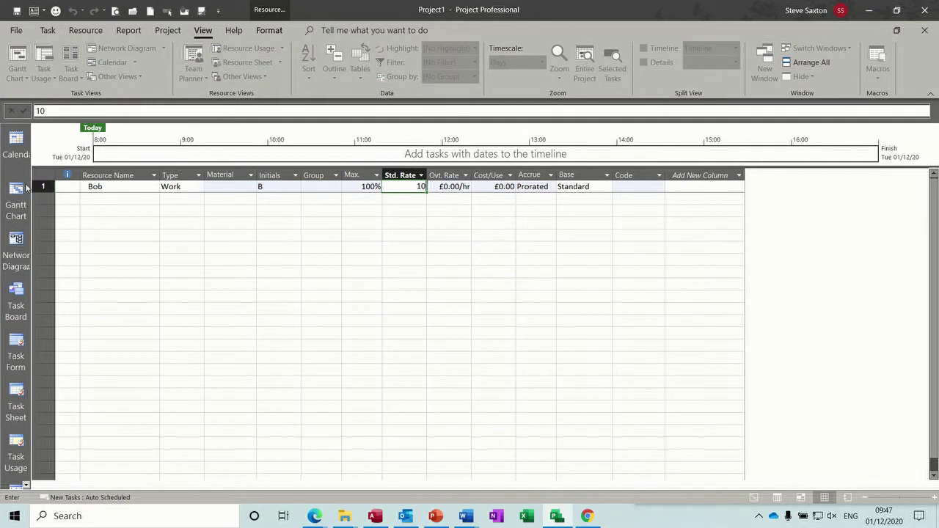
Step: Return to the Gantt Chart and assign the new resource to Task A
left_click(24, 192)
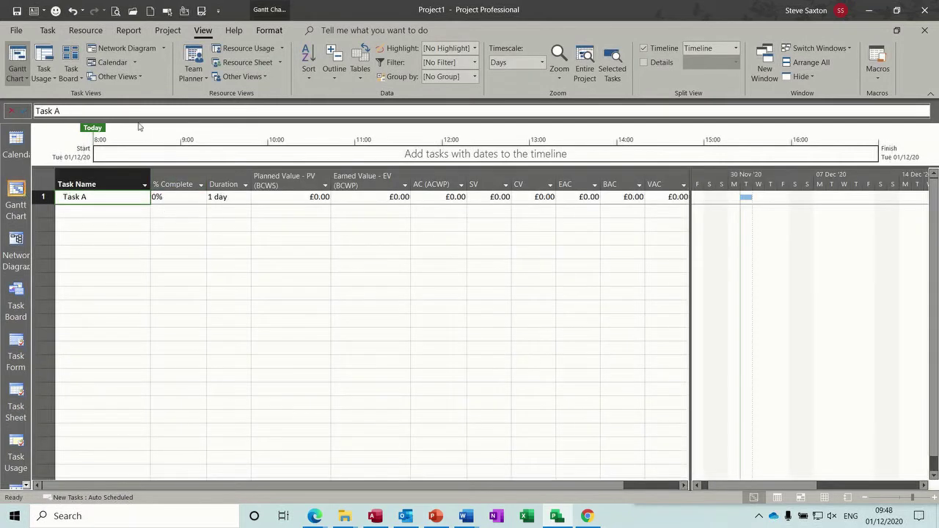
left_click(86, 30)
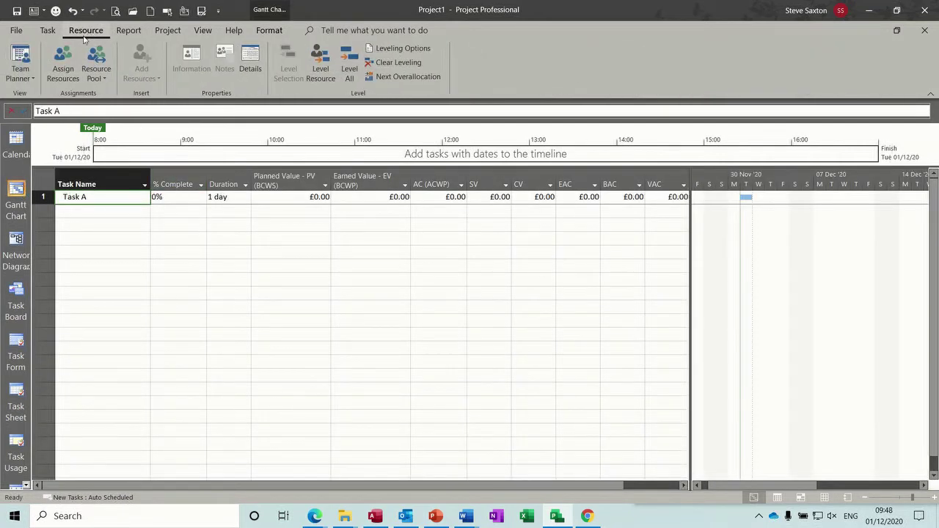
left_click(63, 66)
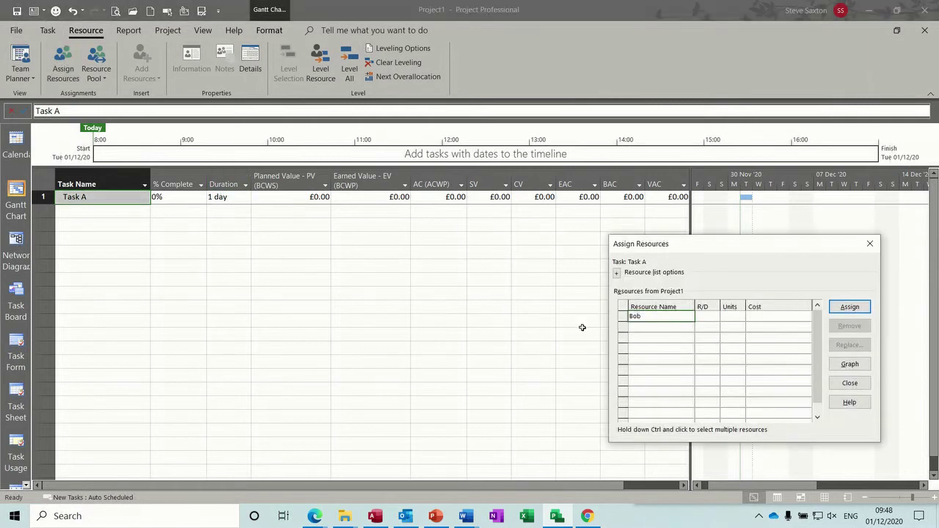
left_click(848, 311)
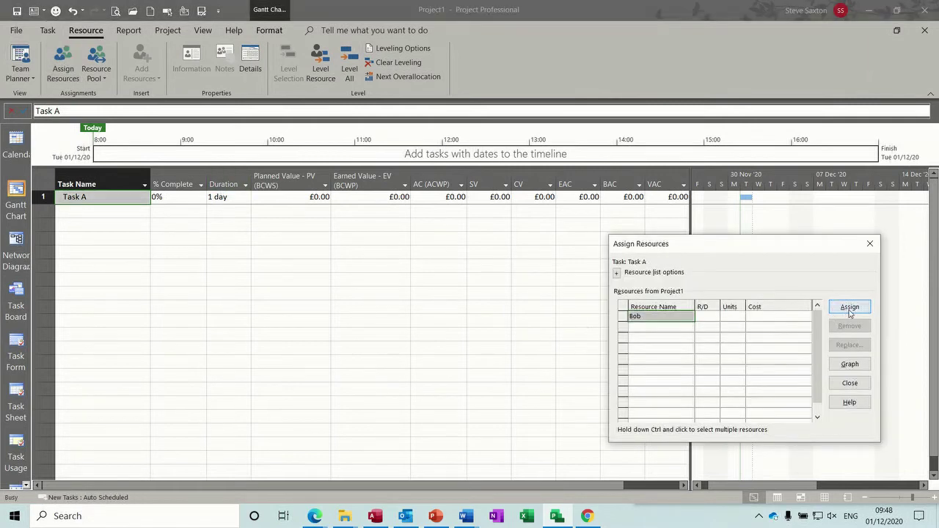
left_click(849, 383)
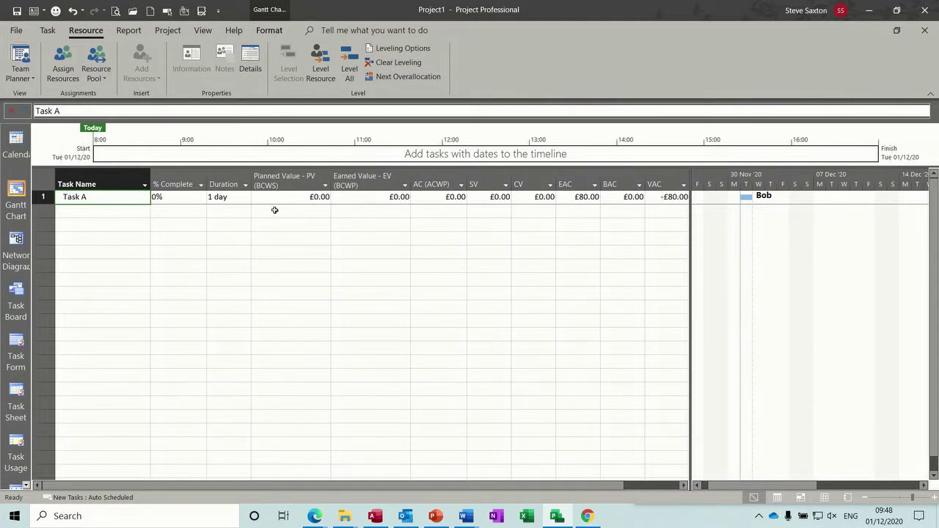
Step: Set the default Baseline for the entire project
left_click(165, 31)
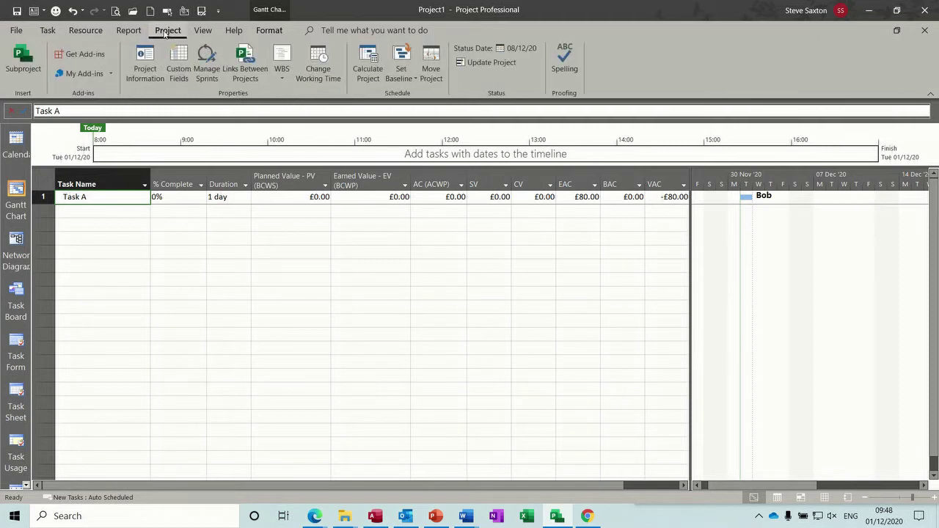
left_click(405, 79)
left_click(424, 96)
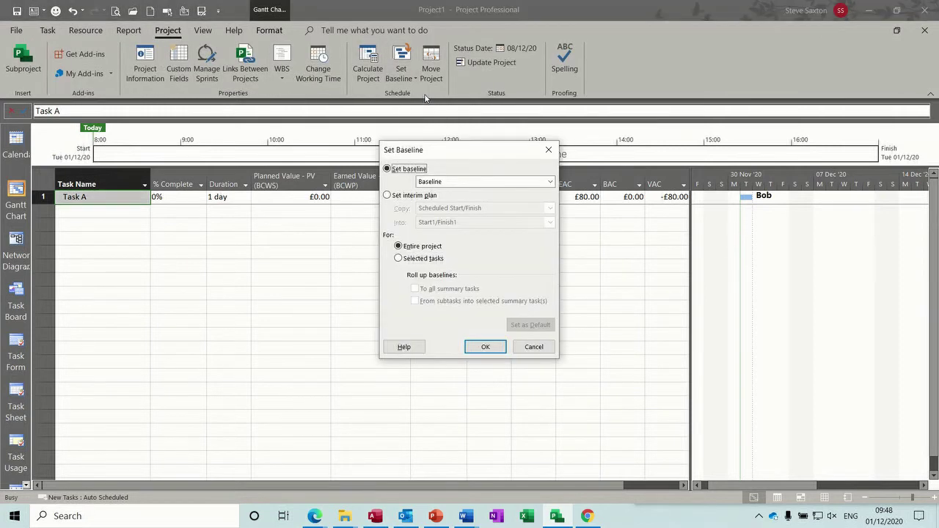
left_click(482, 347)
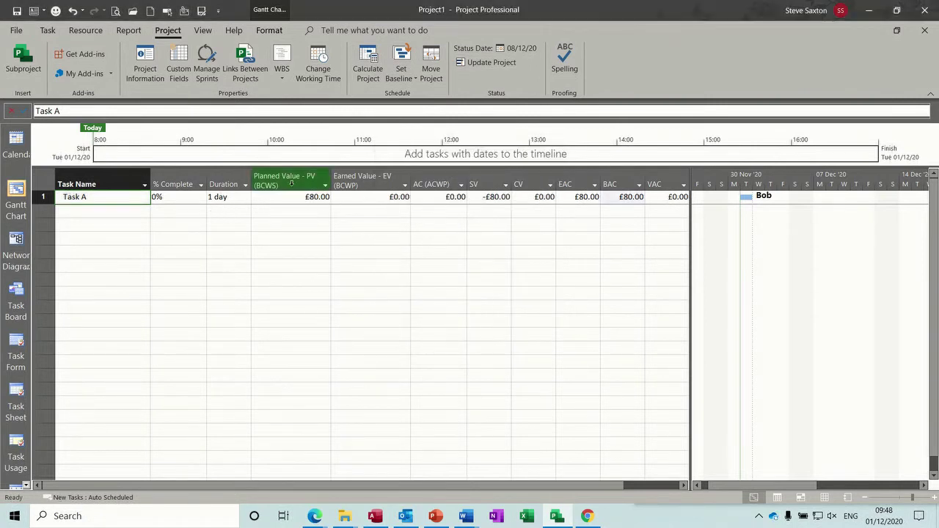
Step: Review the descriptions of the earned value columns, from planned value, earned value and actual cost through to BAC and VAC
mouse_move(284, 177)
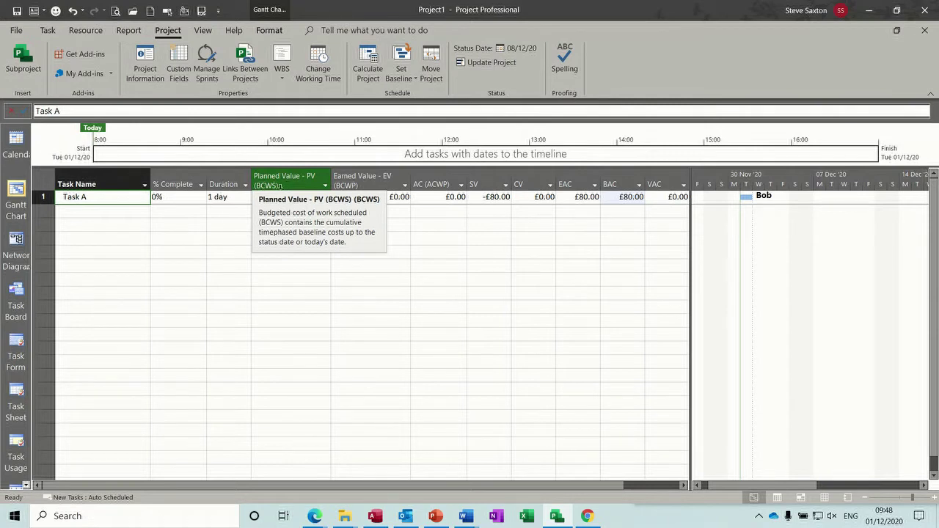
mouse_move(345, 184)
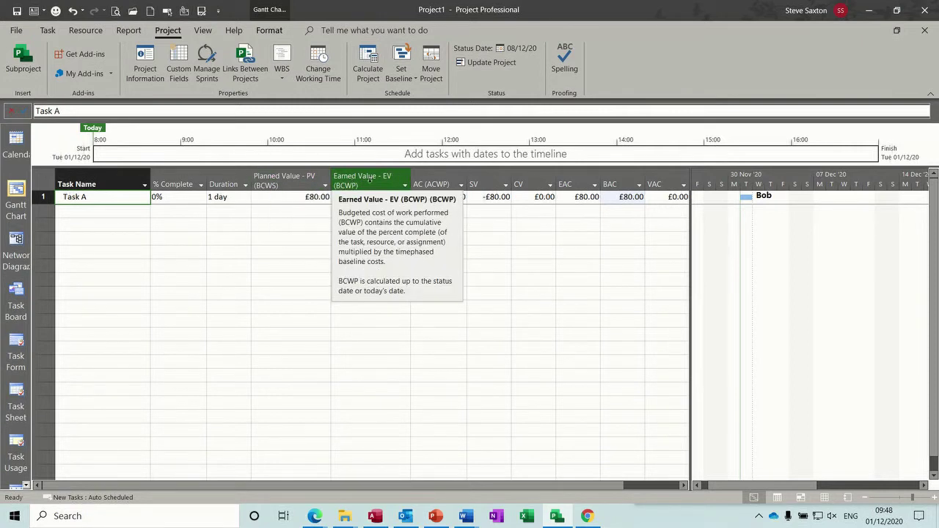
mouse_move(422, 184)
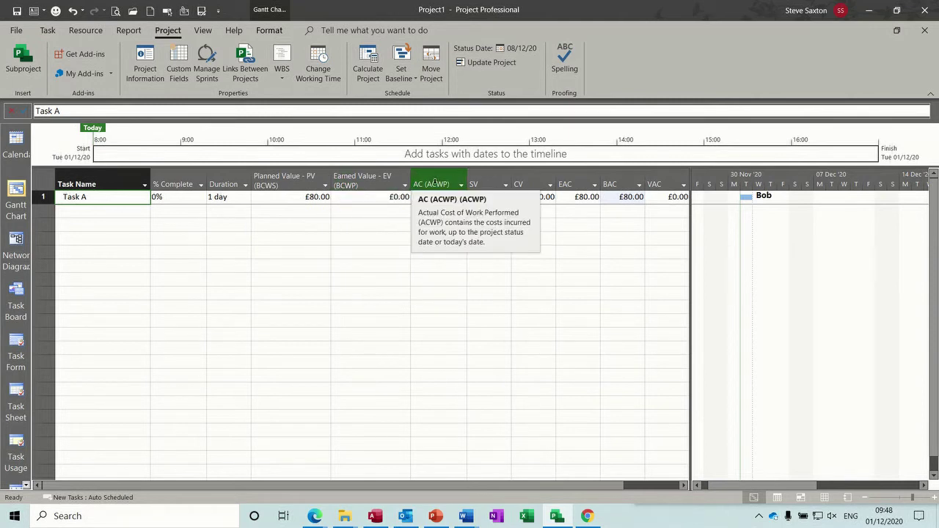
mouse_move(489, 182)
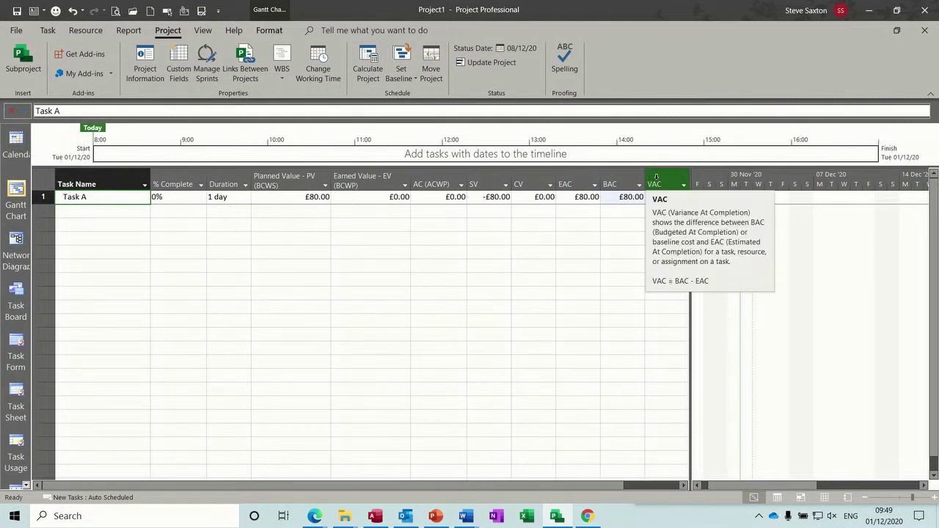
left_click(616, 179)
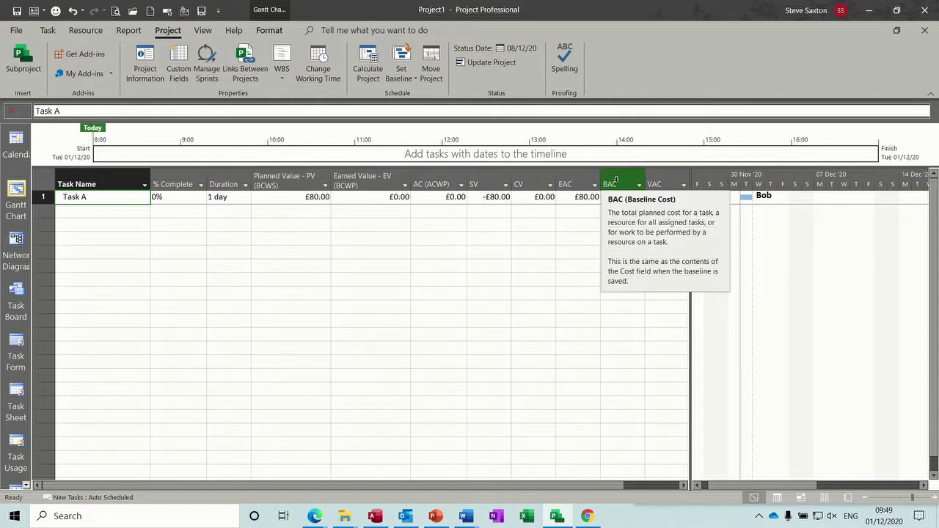
left_click(572, 178)
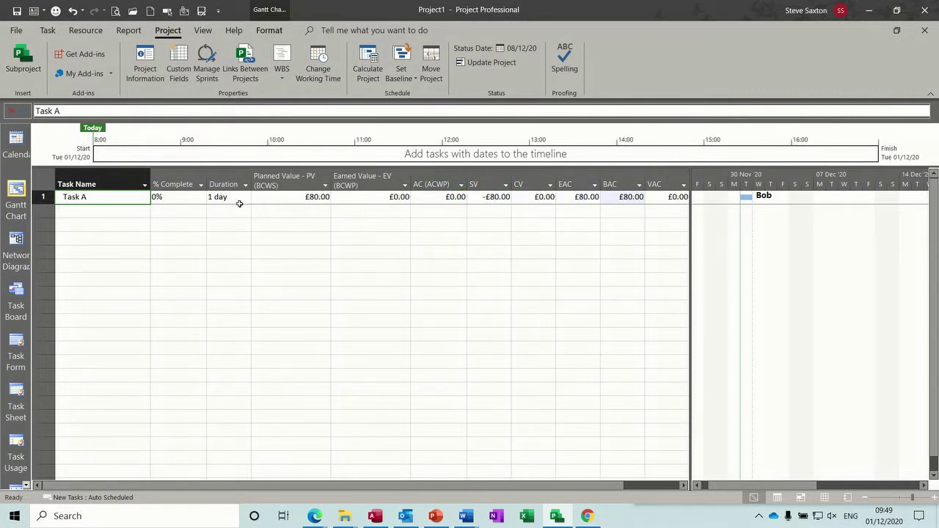
Step: Set Task A's % Complete to 10%
left_click(184, 198)
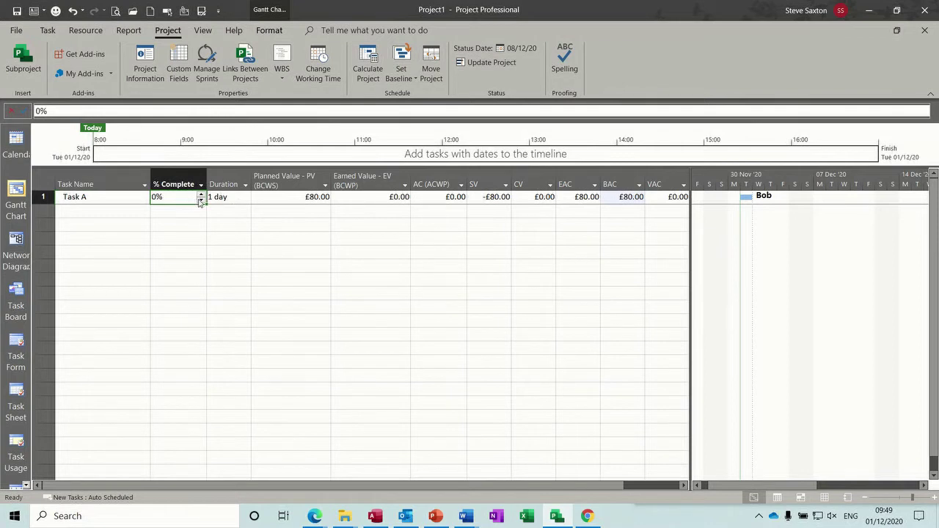
left_click(201, 195)
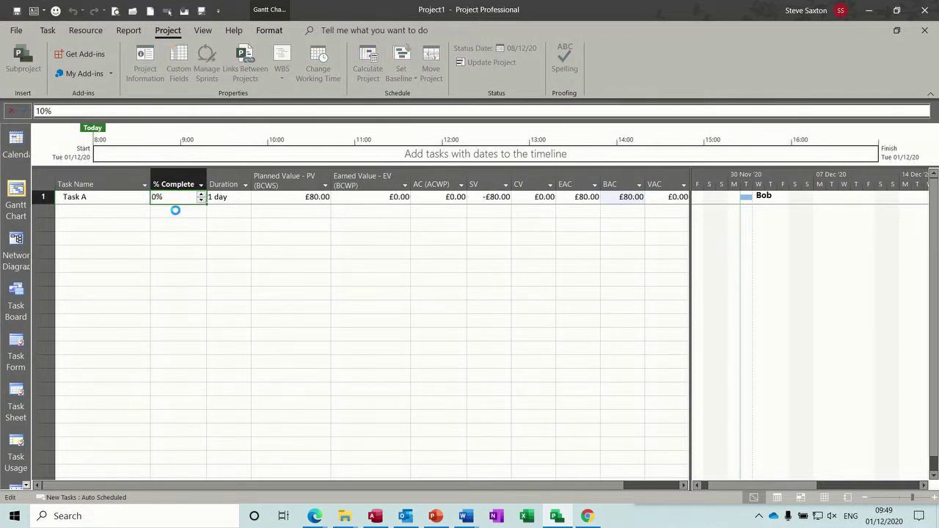
left_click(176, 210)
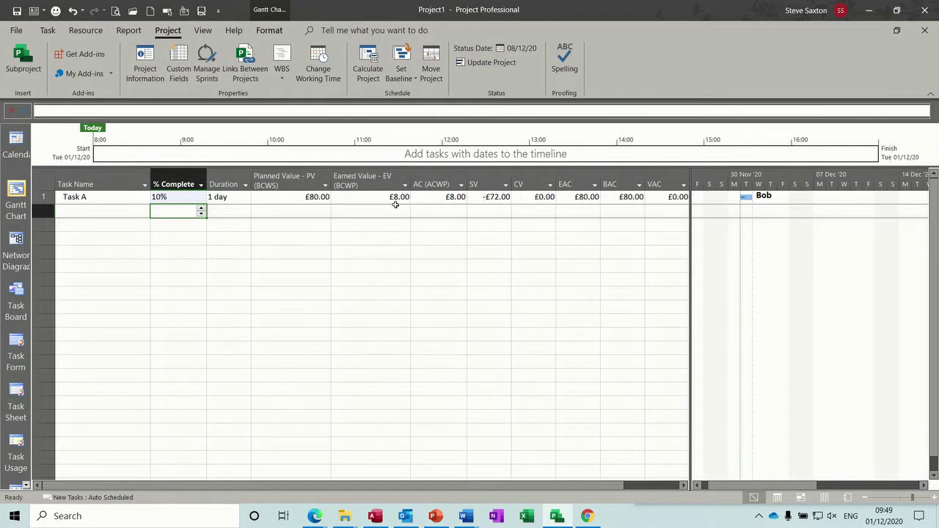
left_click(183, 197)
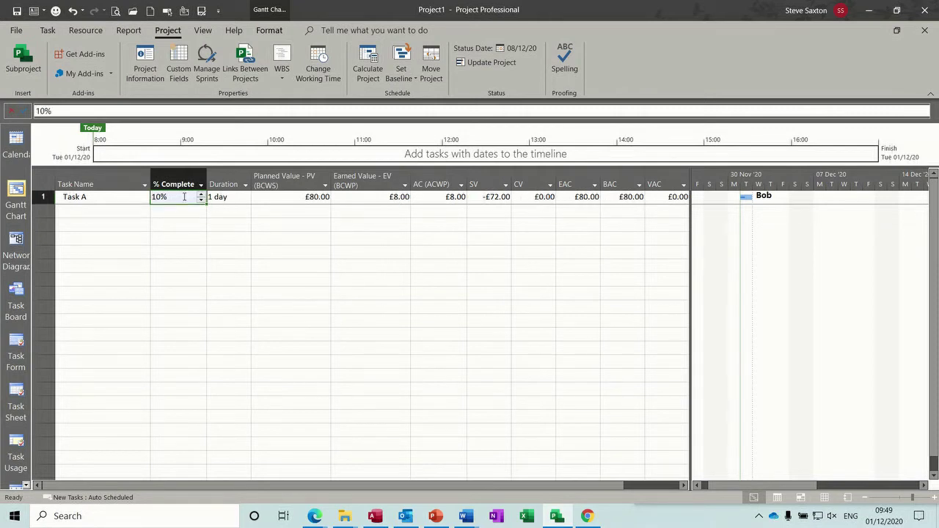
Step: Set Task A's Duration to 2 days
left_click(233, 198)
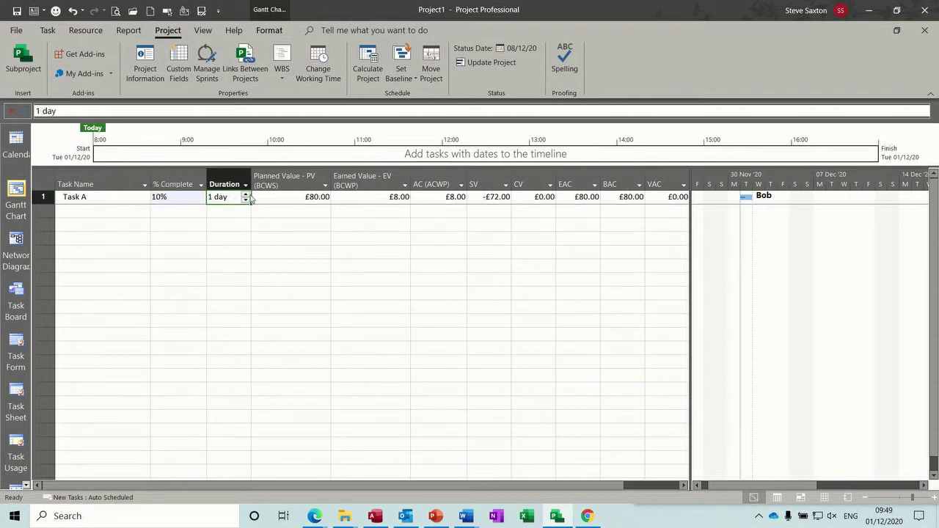
left_click(245, 197)
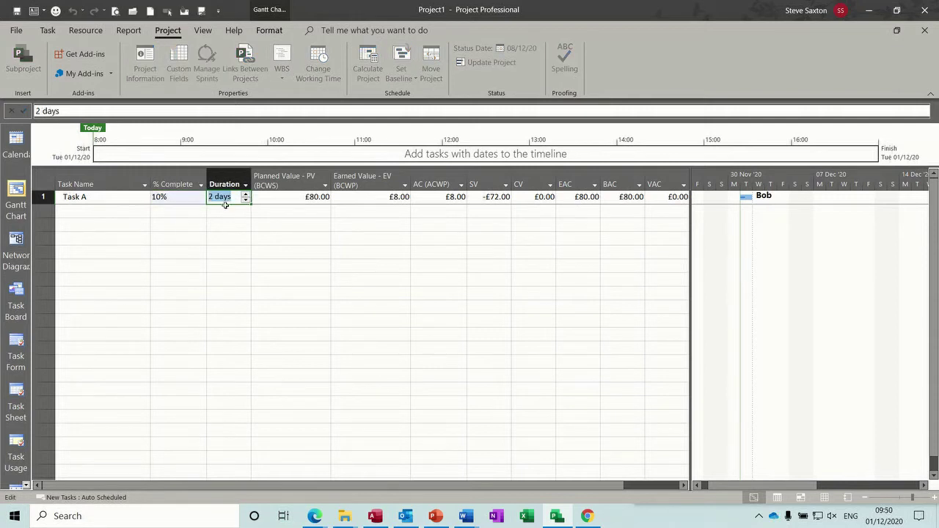
left_click(224, 210)
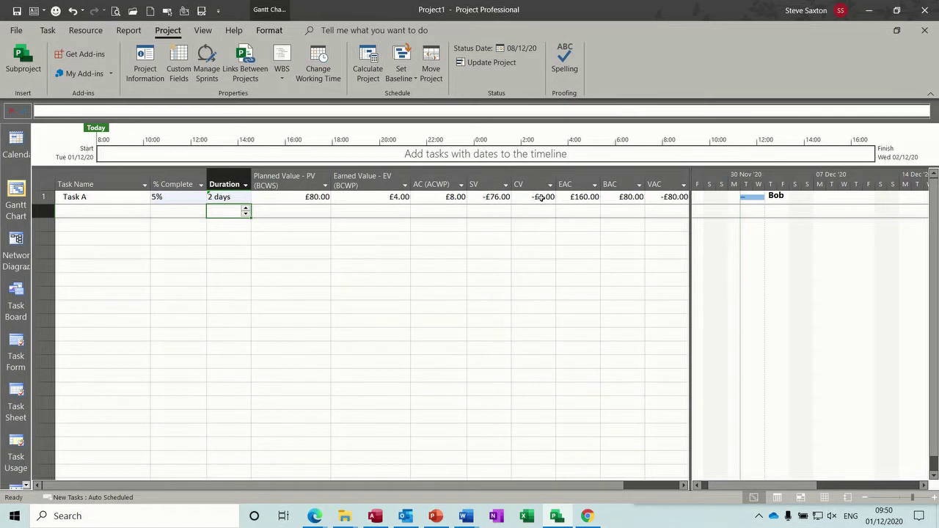
Step: Set Task A's % Complete to 20%
left_click(195, 198)
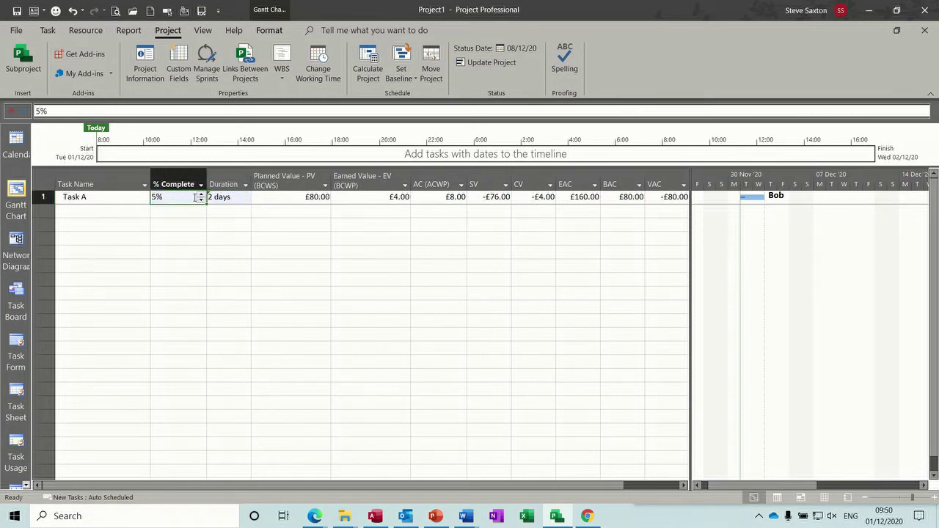
left_click(199, 196)
left_click(199, 196)
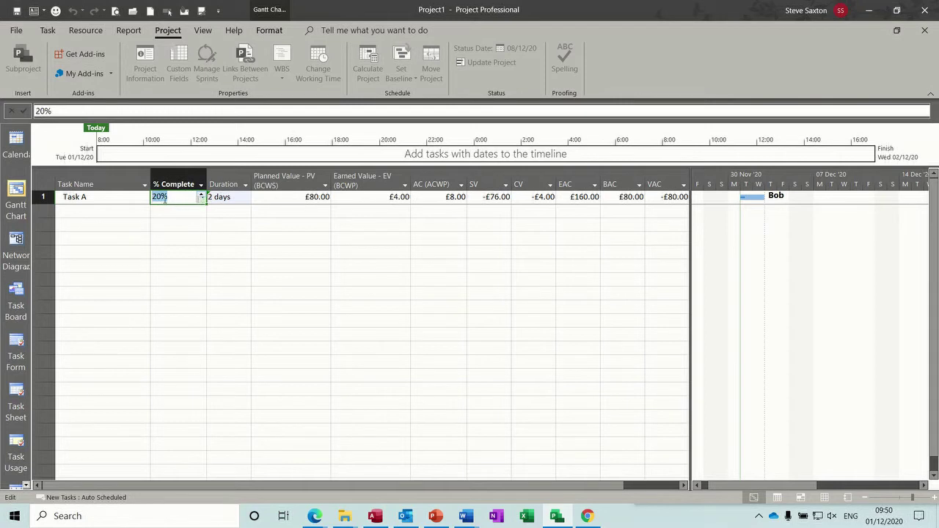
left_click(172, 212)
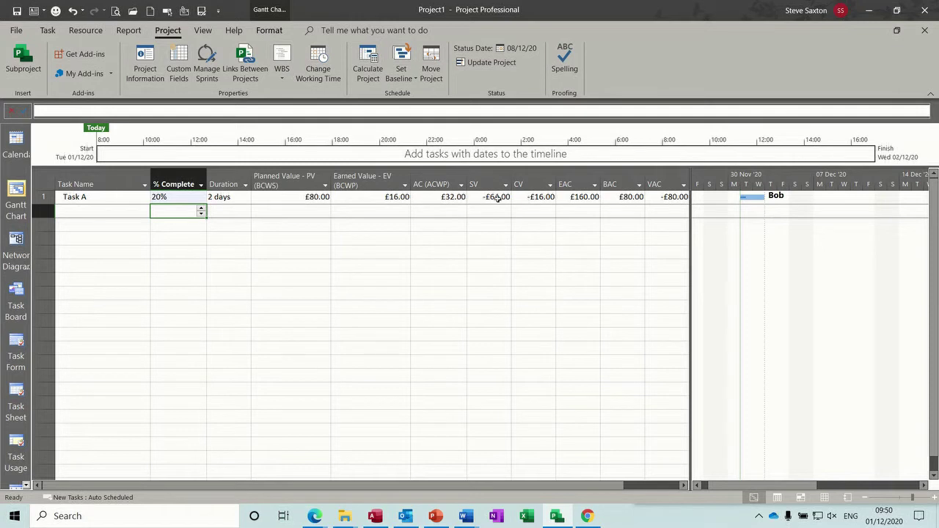
left_click(178, 199)
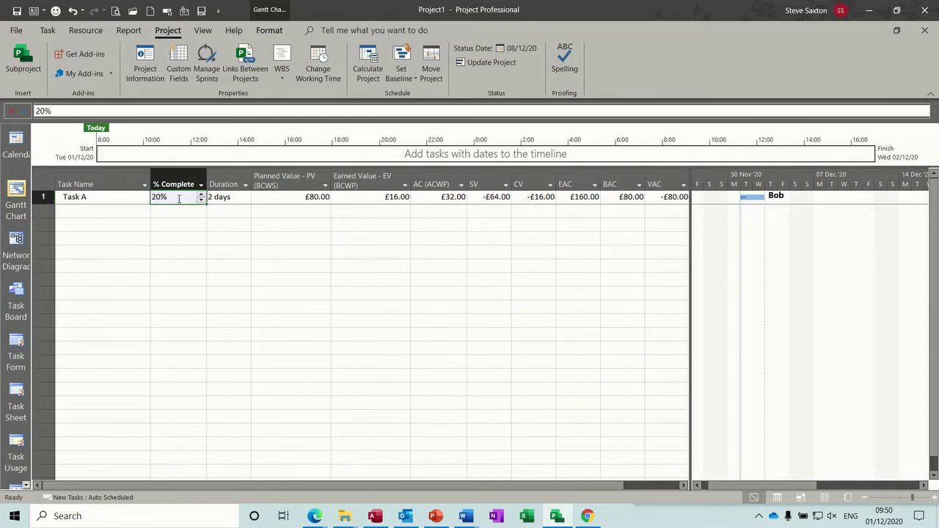
Step: Add a second work resource in the Resource Sheet with a standard rate of £10.00/hr
left_click(823, 497)
left_click(140, 199)
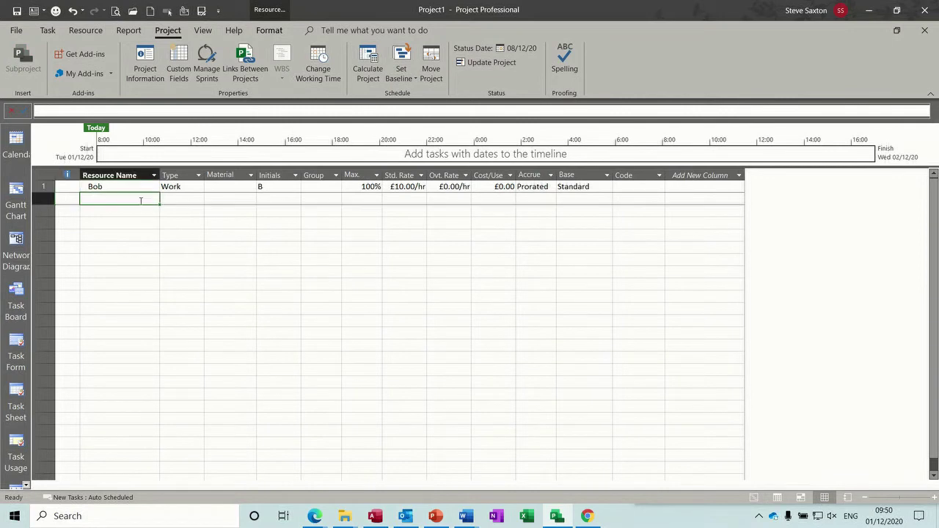
type("Bill")
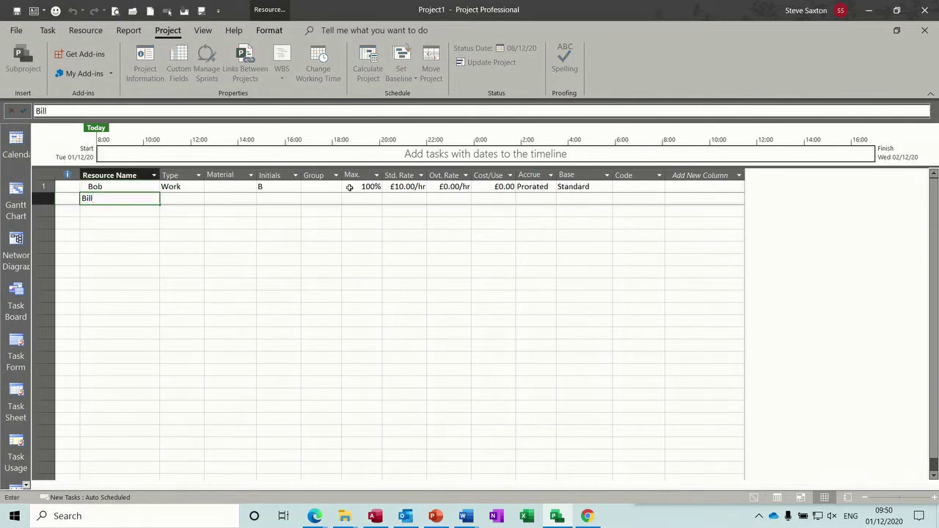
left_click(413, 197)
type("10")
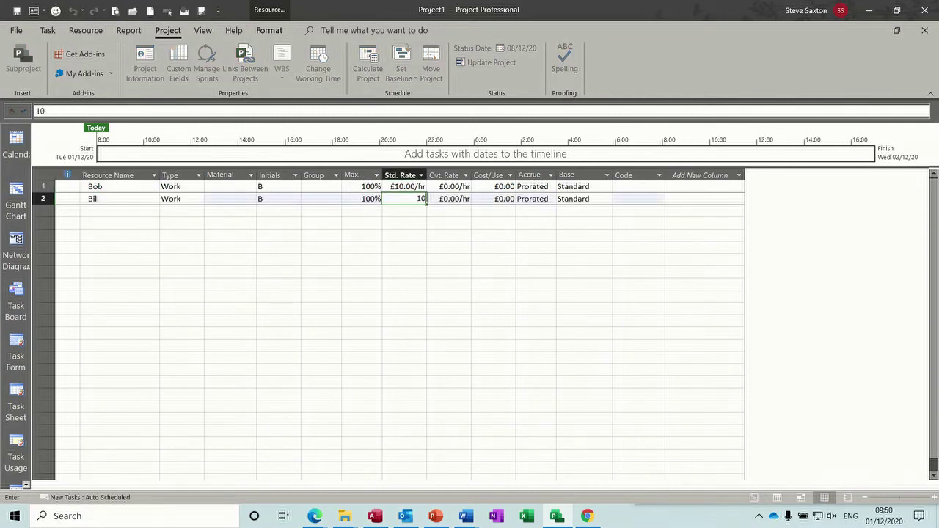
Step: Return to the Gantt Chart and assign the second resource to Task A alongside the existing one
left_click(16, 200)
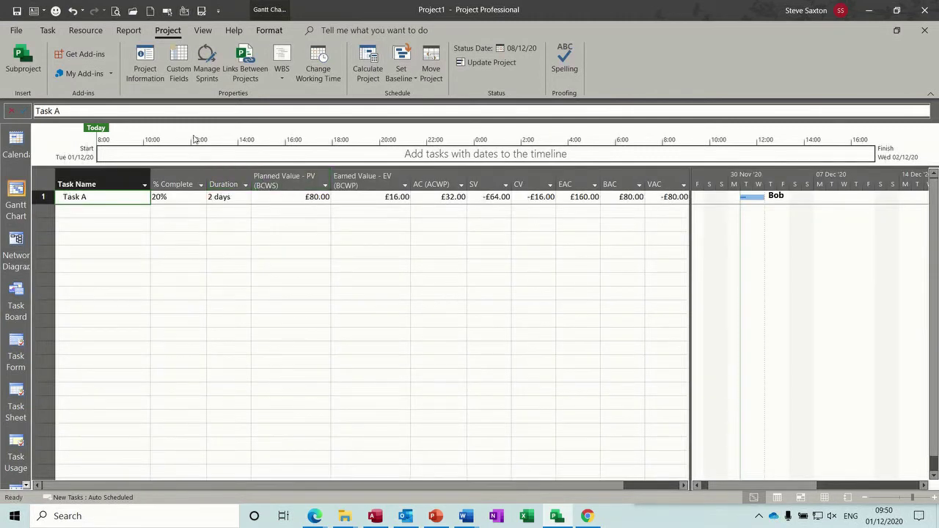
left_click(85, 30)
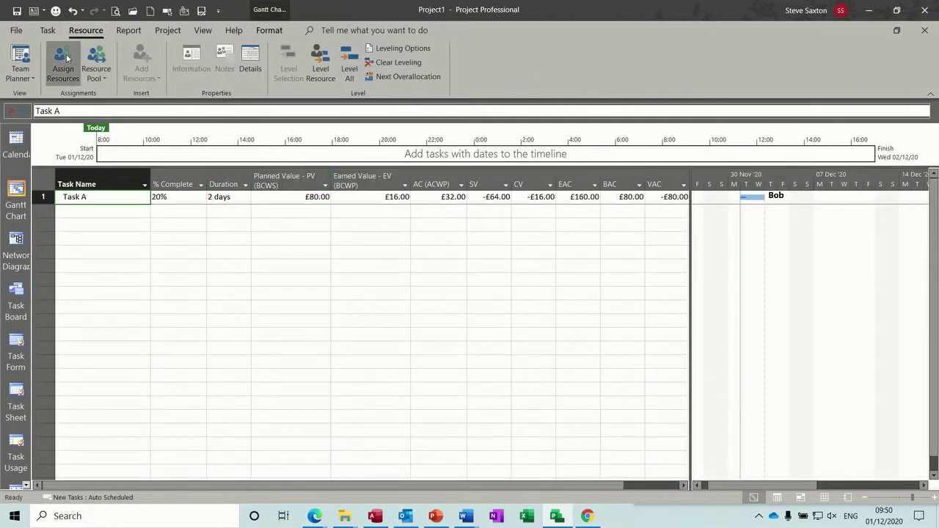
left_click(63, 63)
left_click(638, 326)
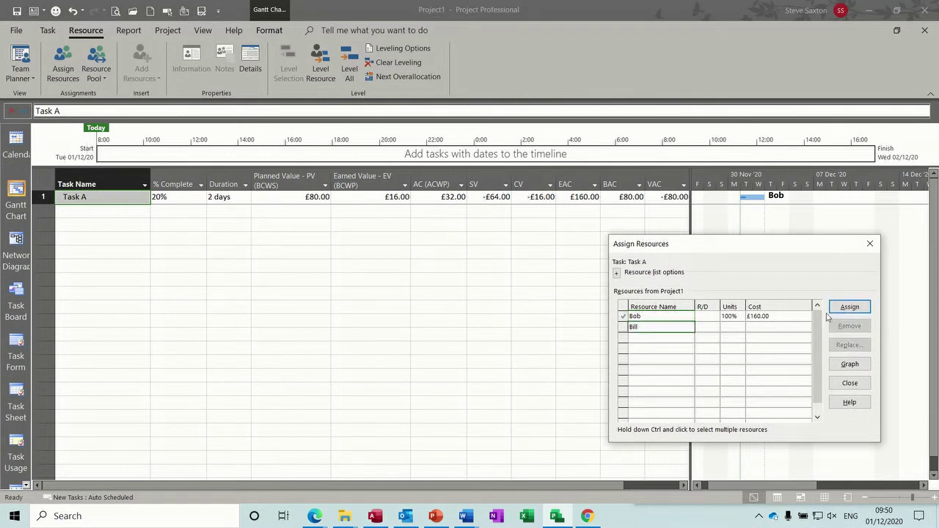
left_click(848, 307)
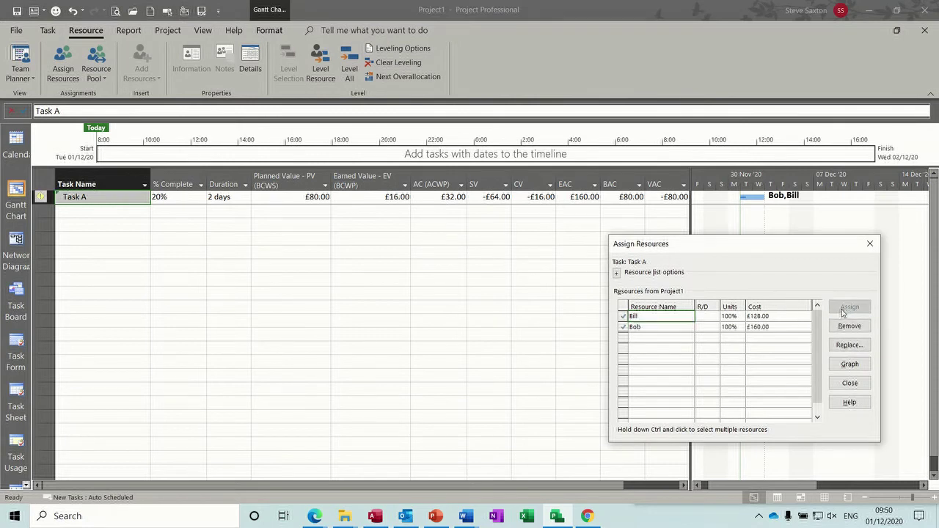
left_click(871, 248)
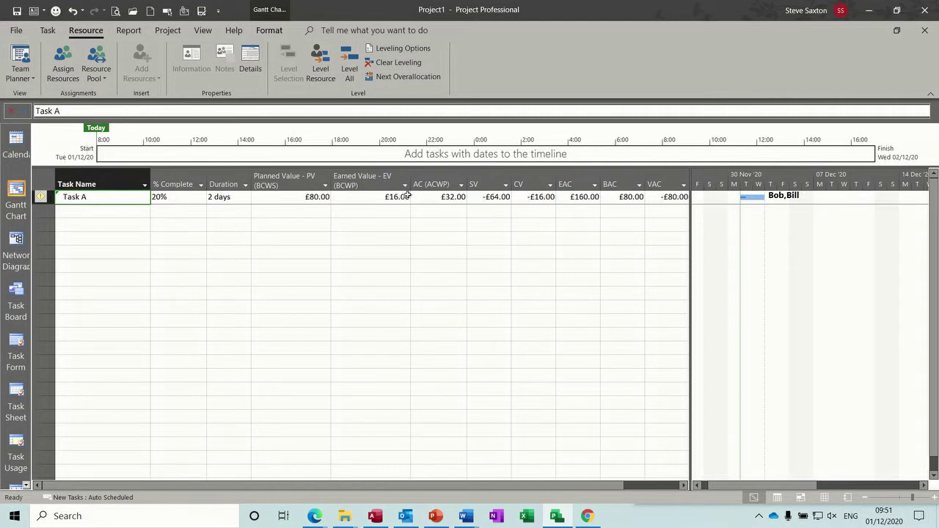
Step: Set Task A's % Complete to 50% and review the description of the CV column
left_click(187, 198)
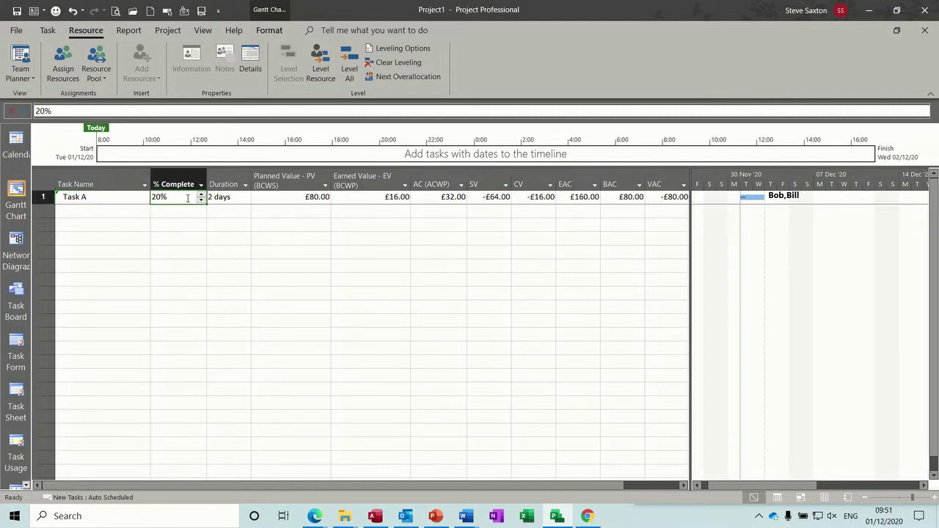
left_click(201, 195)
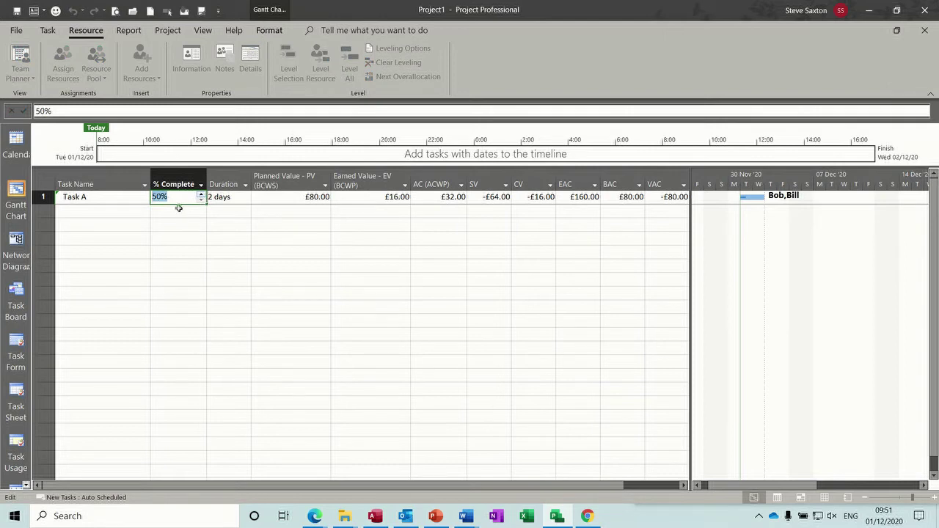
left_click(176, 211)
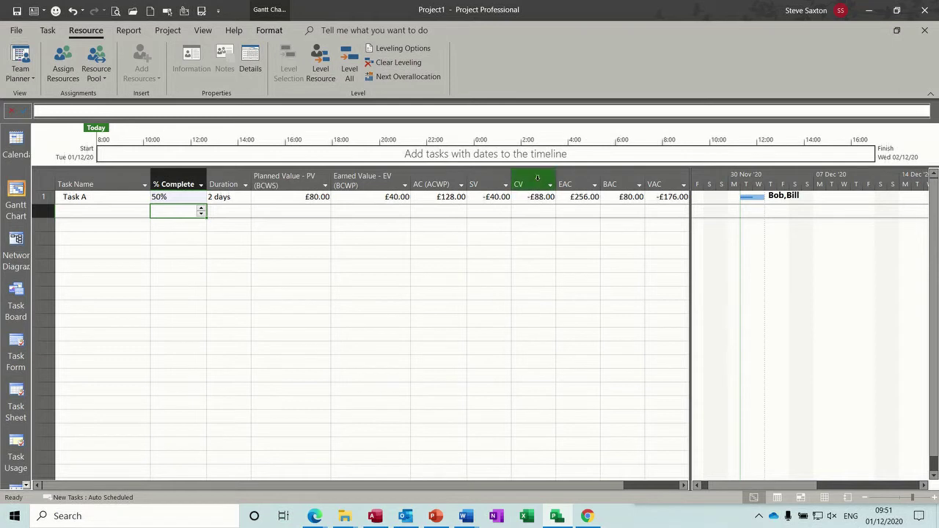
mouse_move(537, 178)
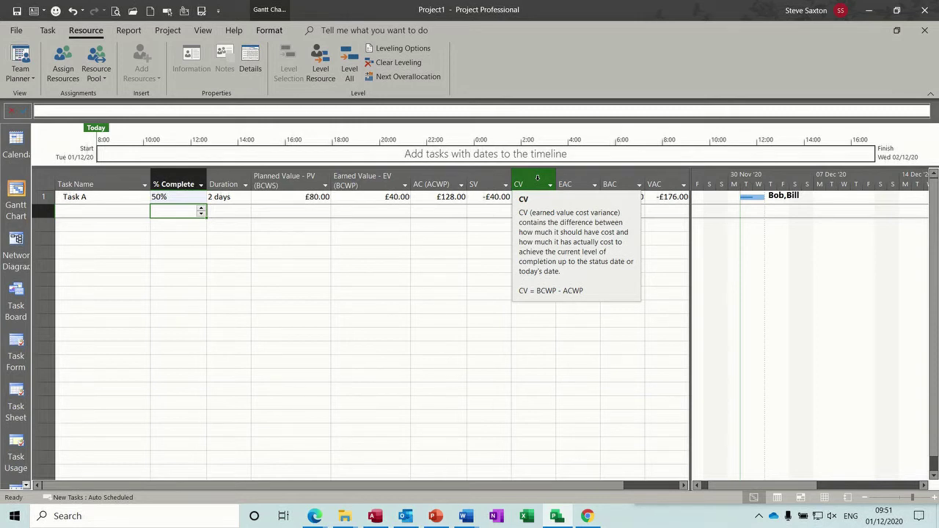
mouse_move(491, 183)
Step: Reset Task A's % Complete to 0% and its Duration to 1 day
left_click(175, 197)
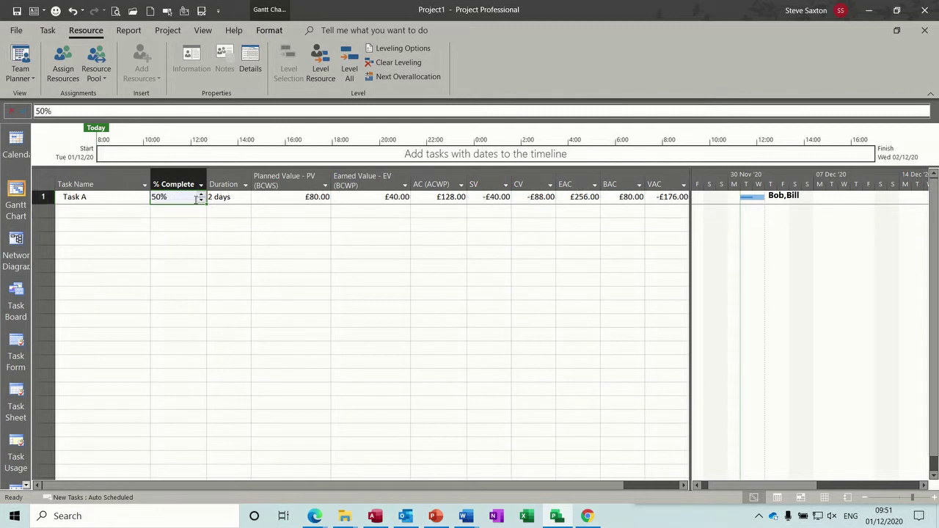
left_click(201, 200)
left_click(201, 201)
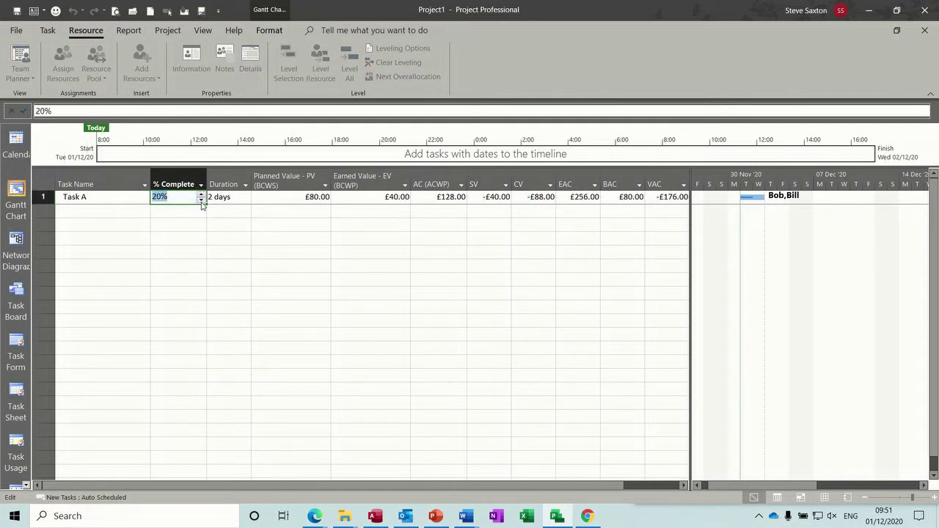
left_click(201, 200)
left_click(224, 199)
type("1")
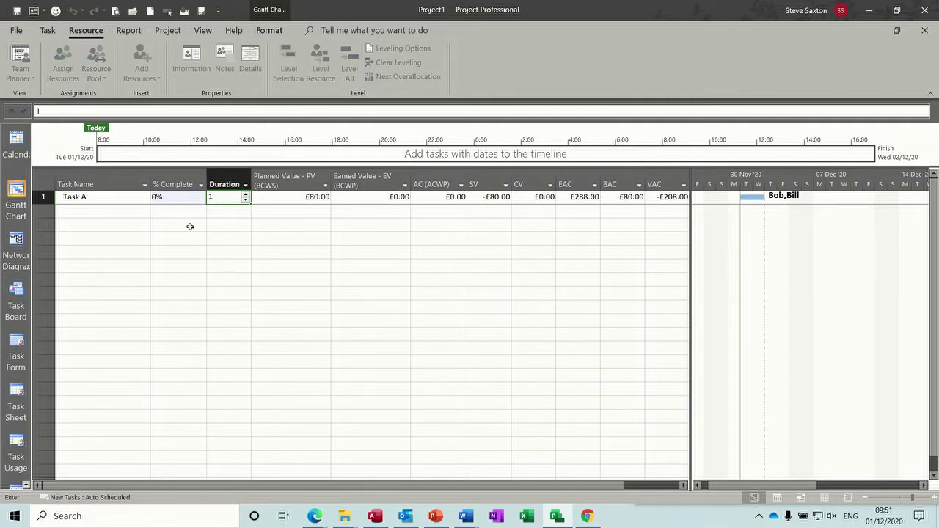
left_click(182, 199)
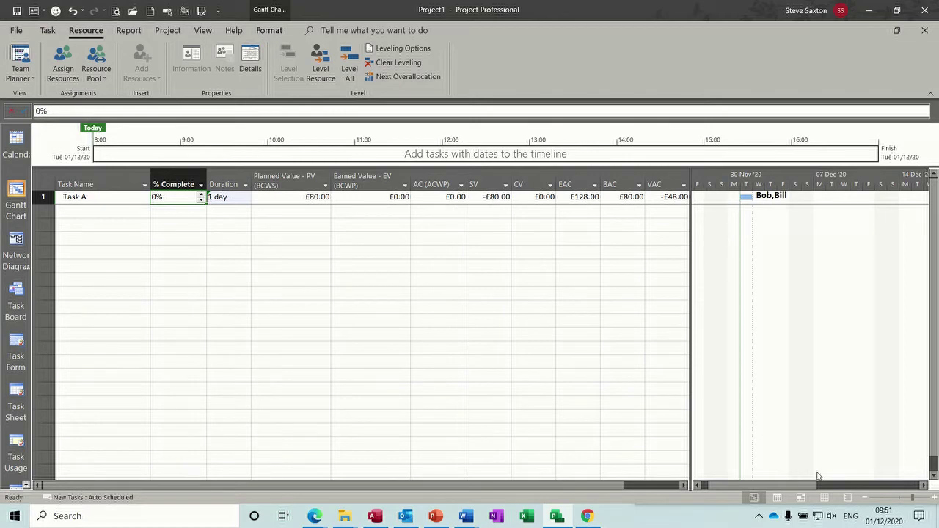
Step: Delete the second resource from the Resource Sheet and return to the Gantt Chart
left_click(823, 495)
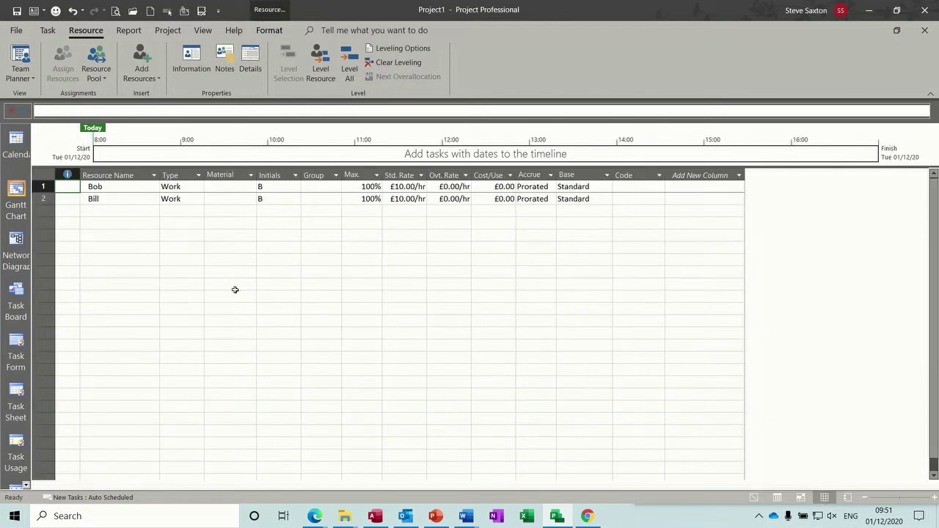
left_click(44, 199)
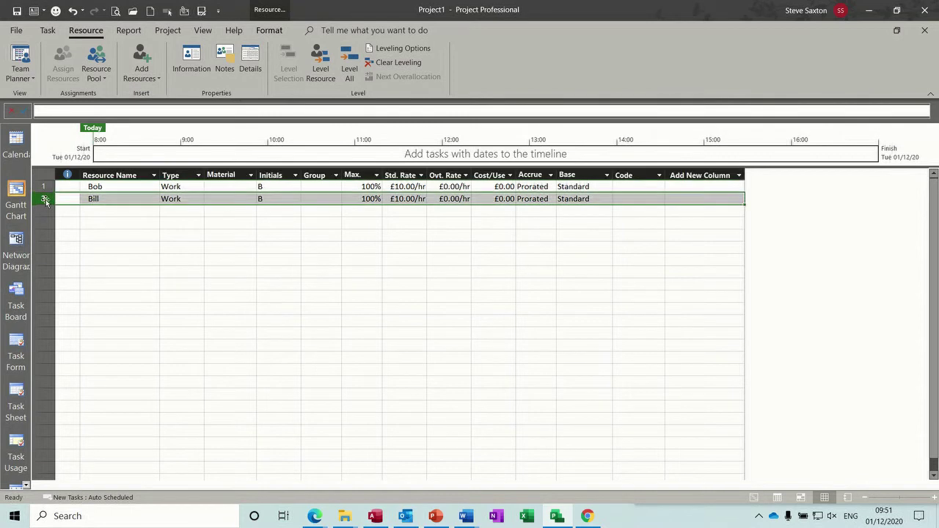
key("Delete")
left_click(17, 197)
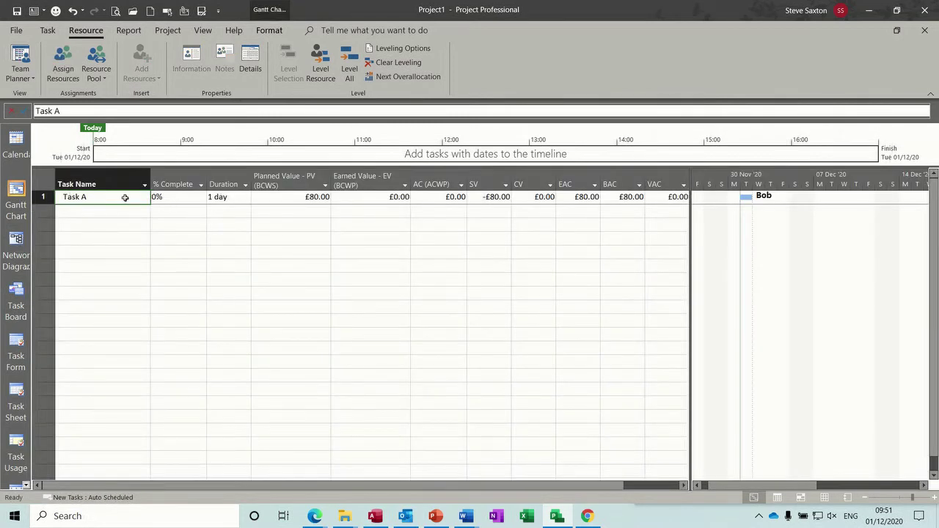
Step: Check Task A's earned value, cost variance and schedule variance, and set its % Complete to 50%
left_click(342, 199)
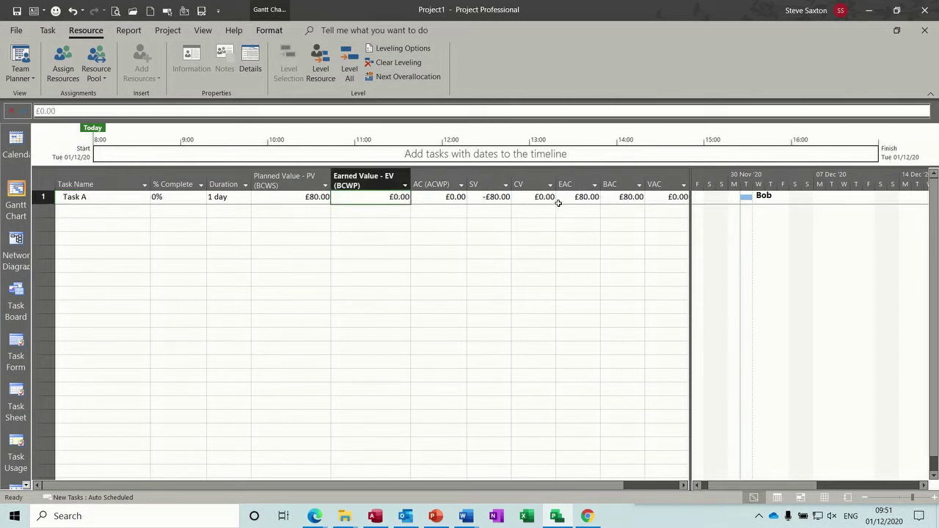
left_click(538, 202)
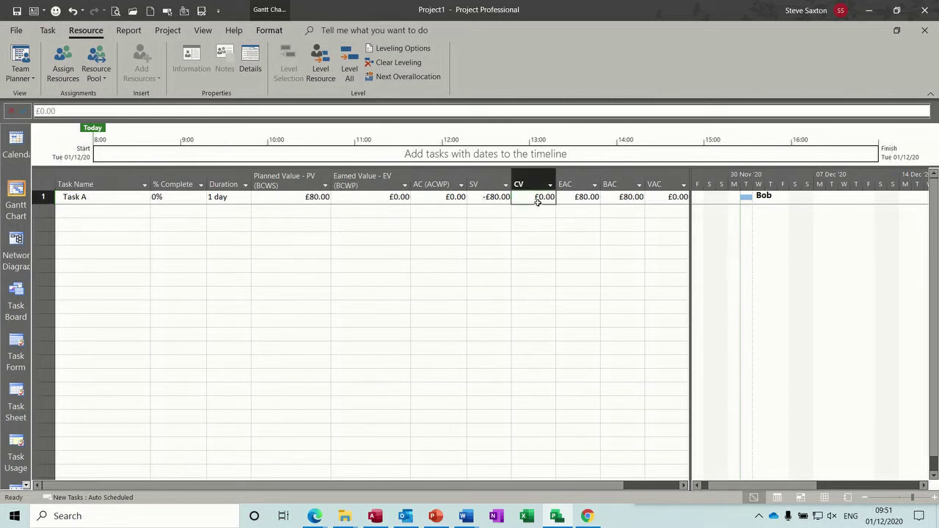
left_click(475, 198)
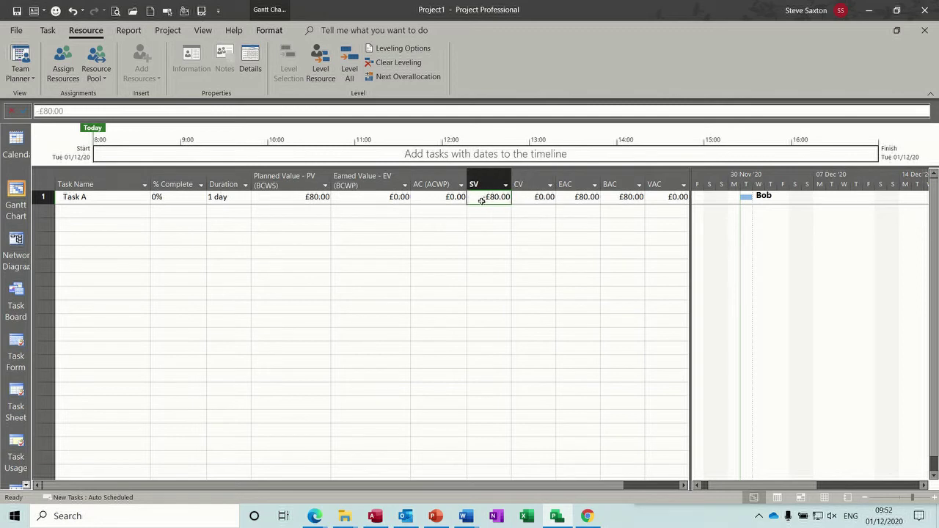
left_click(179, 200)
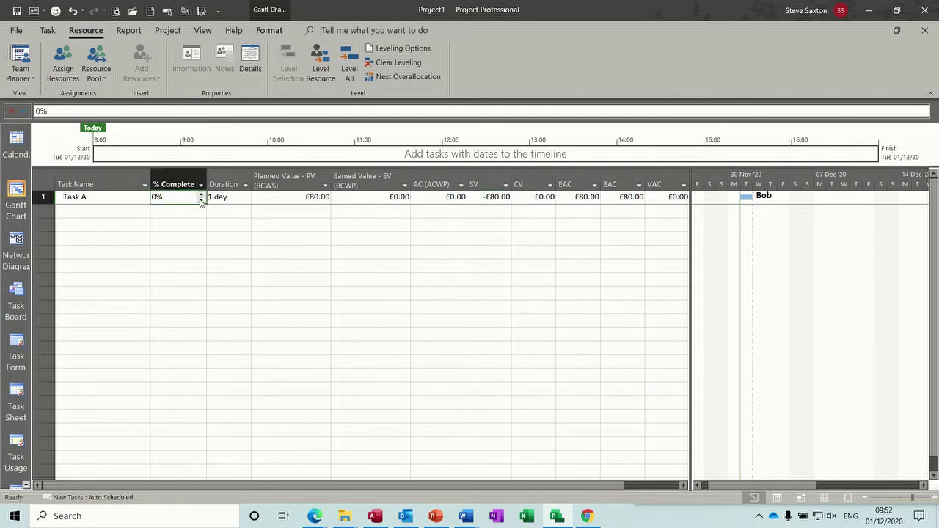
left_click(200, 198)
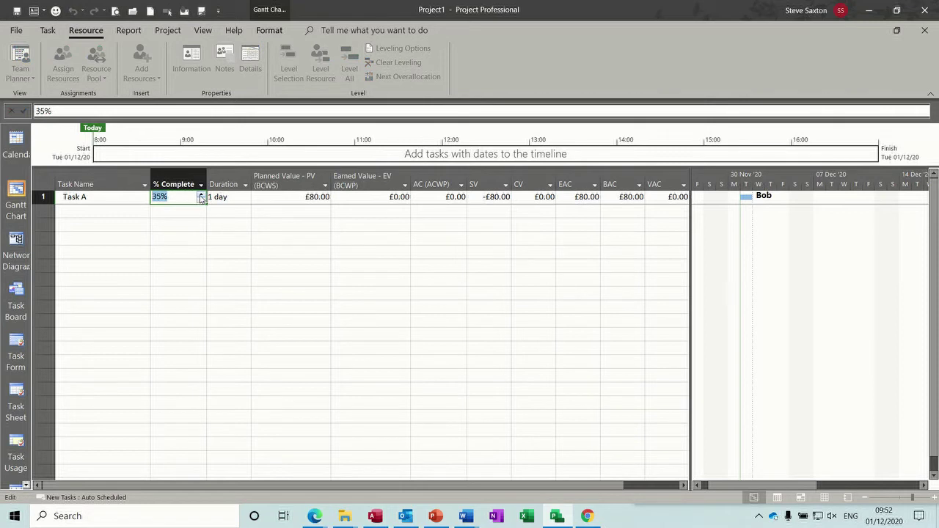
left_click(125, 198)
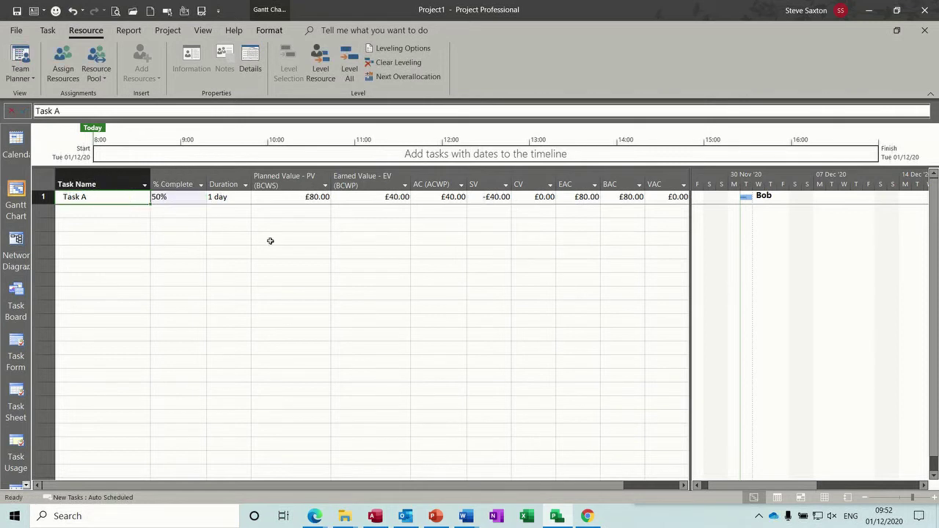
Step: Set Task A's % Complete to 100%
left_click(189, 200)
left_click(201, 196)
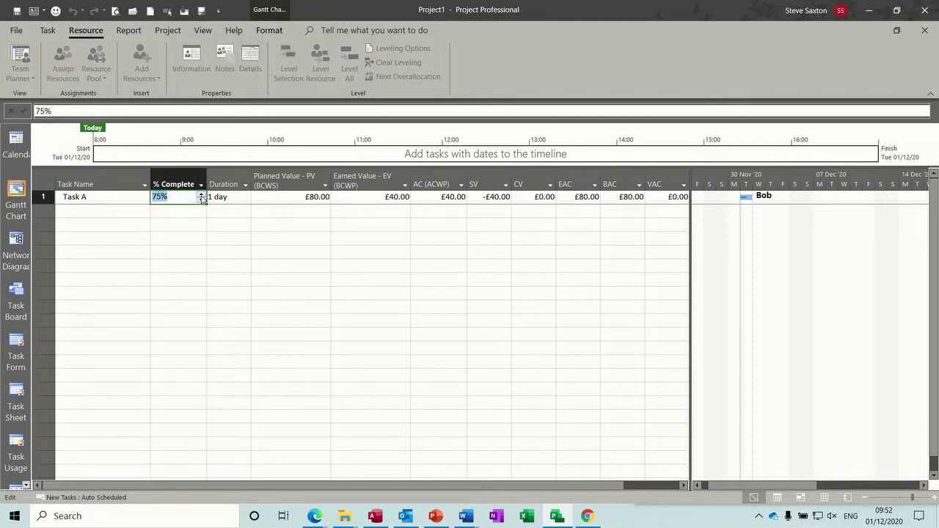
left_click(201, 196)
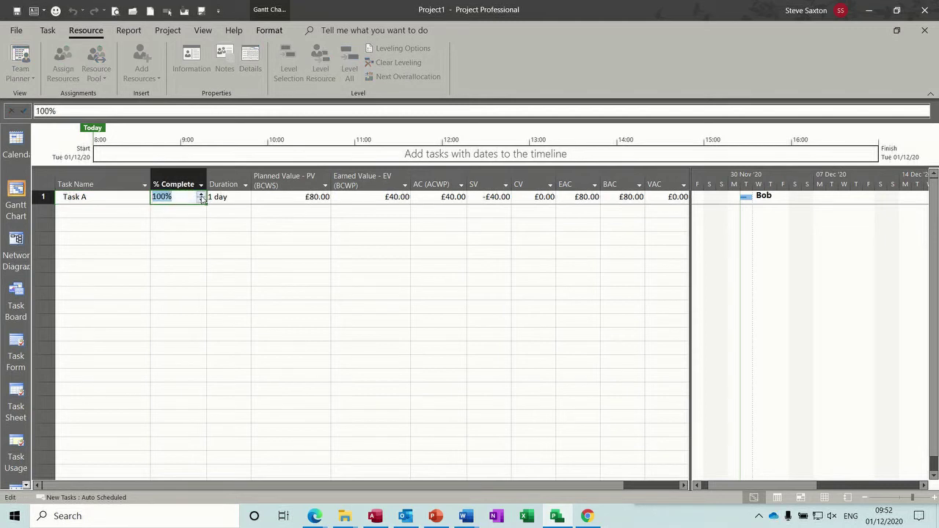
left_click(123, 200)
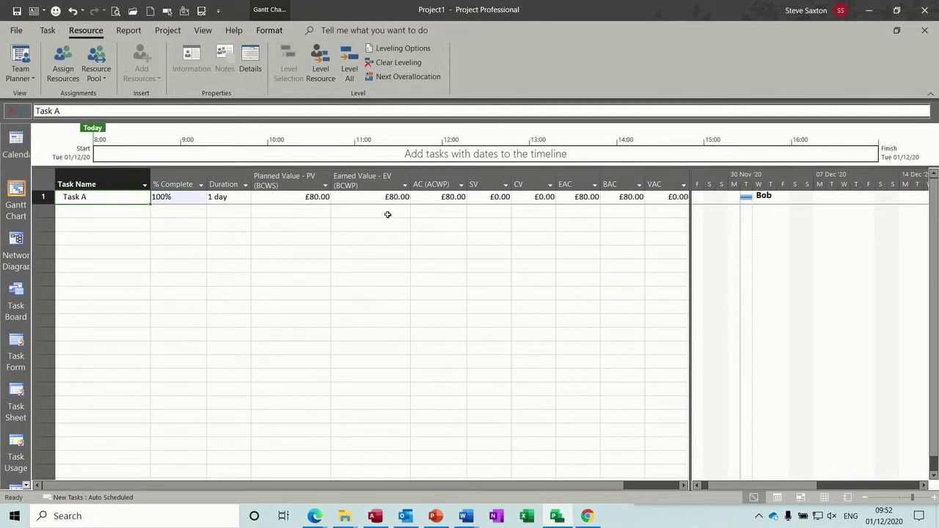
Step: Reset Task A's % Complete to 0% and set its Duration to 2 days
left_click(190, 198)
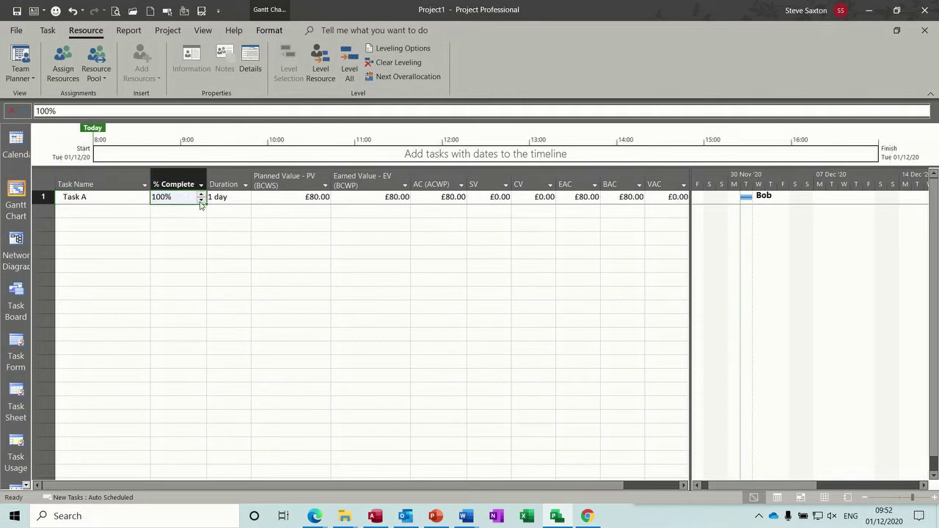
type("0")
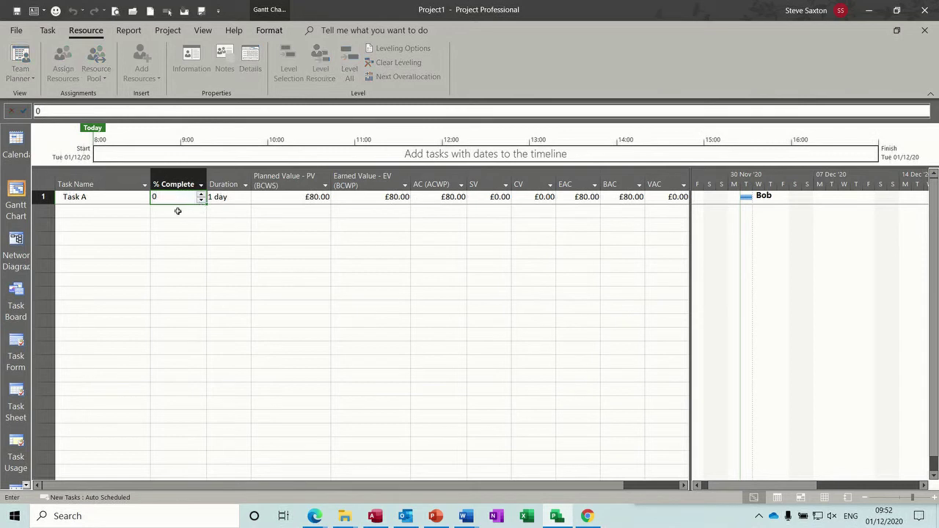
key("Return")
left_click(177, 196)
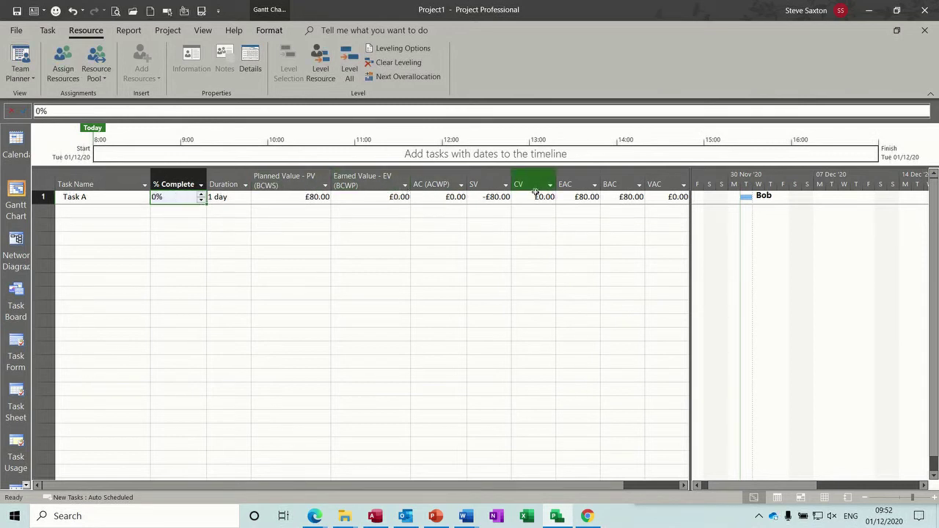
left_click(232, 199)
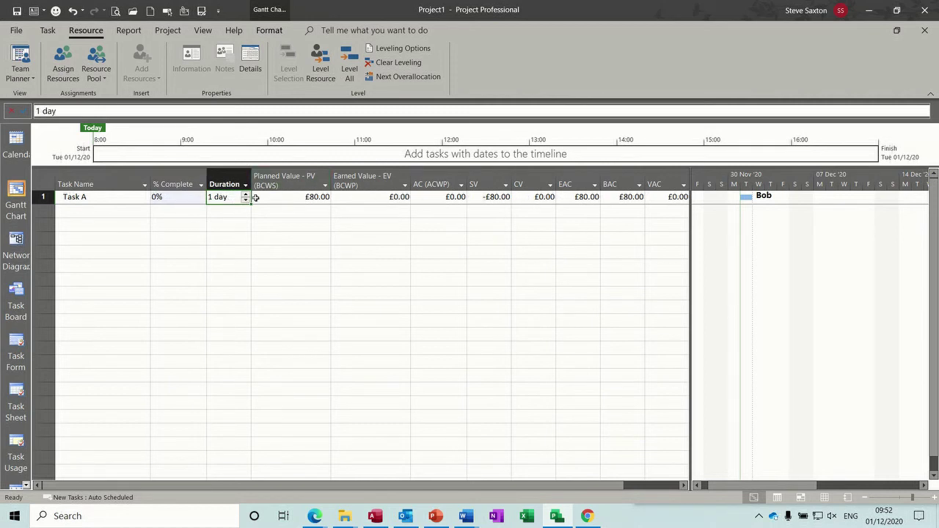
left_click(246, 195)
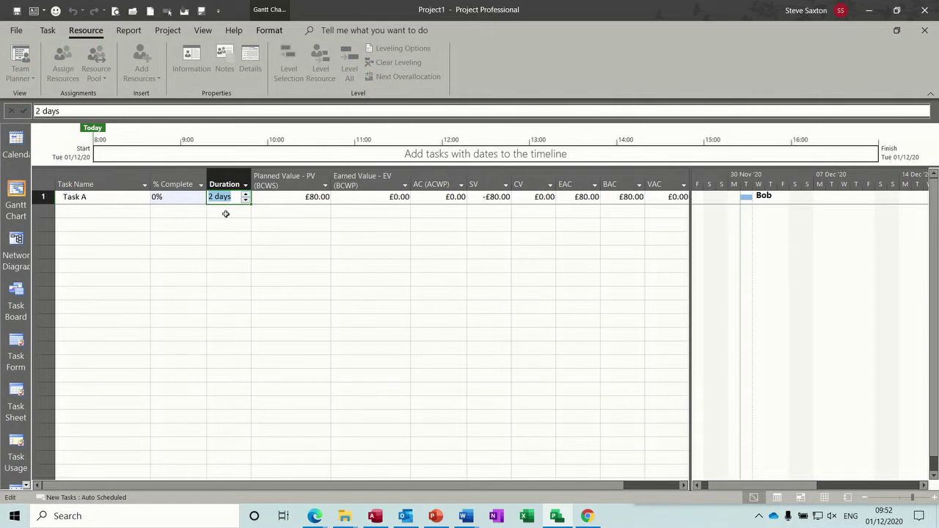
left_click(227, 212)
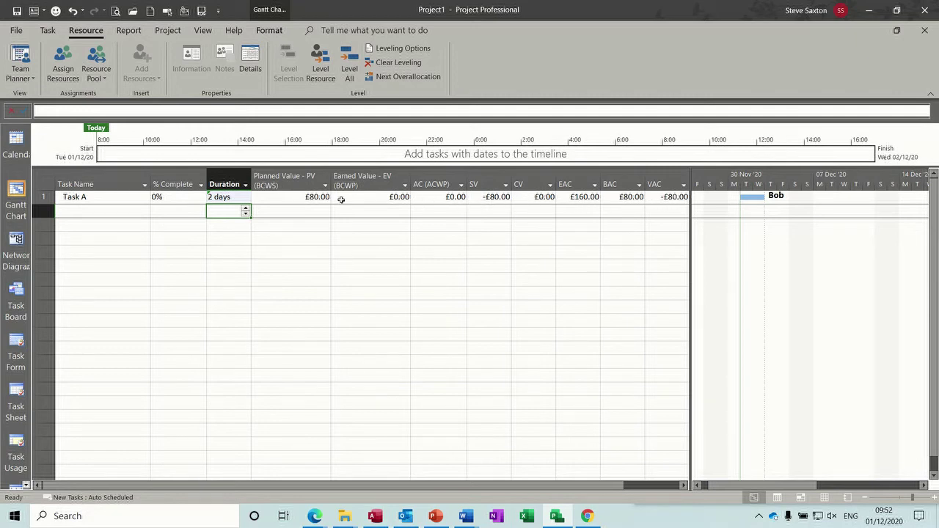
Step: Set Task A's % Complete to 20%
left_click(173, 198)
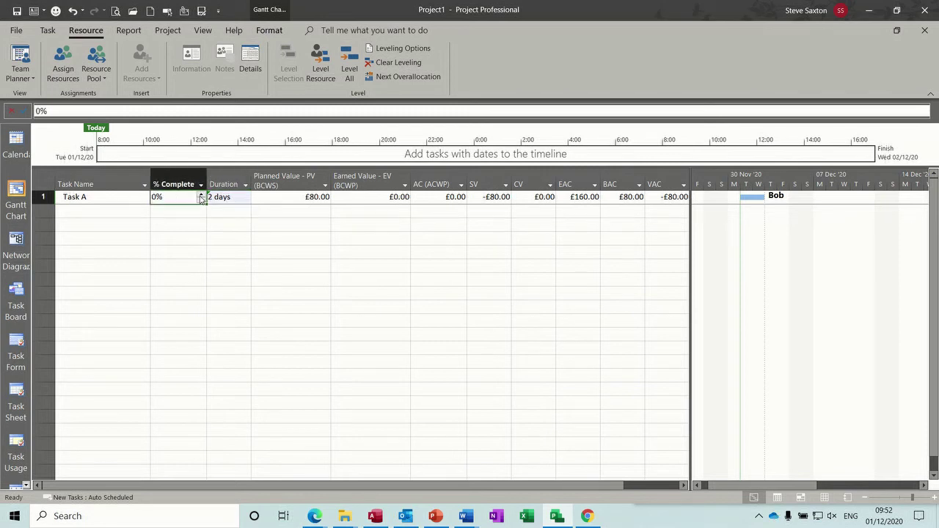
left_click(201, 195)
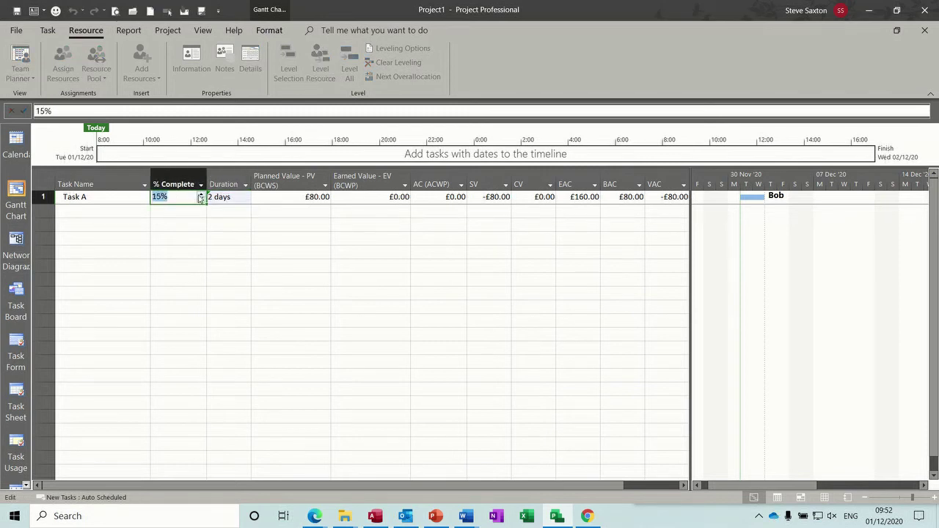
left_click(201, 195)
left_click(167, 211)
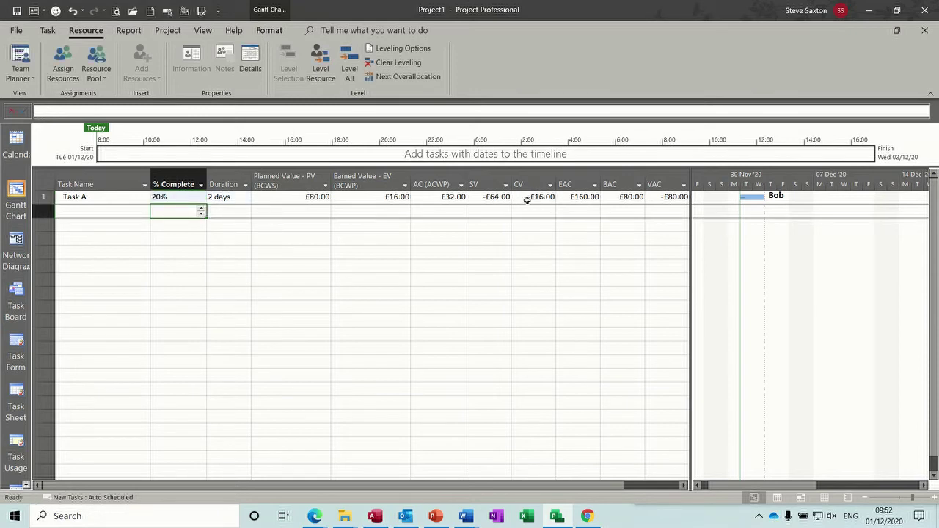
Step: Add a second resource with a standard rate of 10 per hour to the Resource Sheet and return to the Gantt Chart
left_click(182, 198)
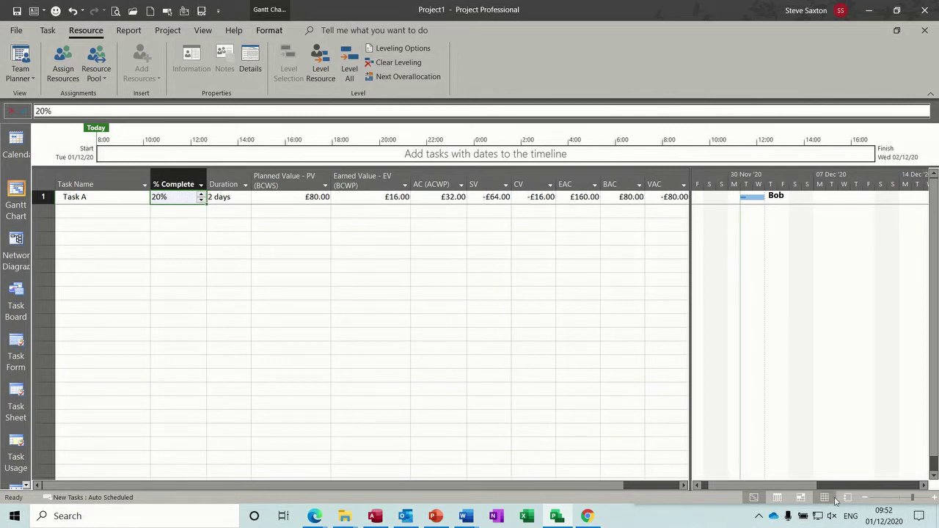
left_click(825, 499)
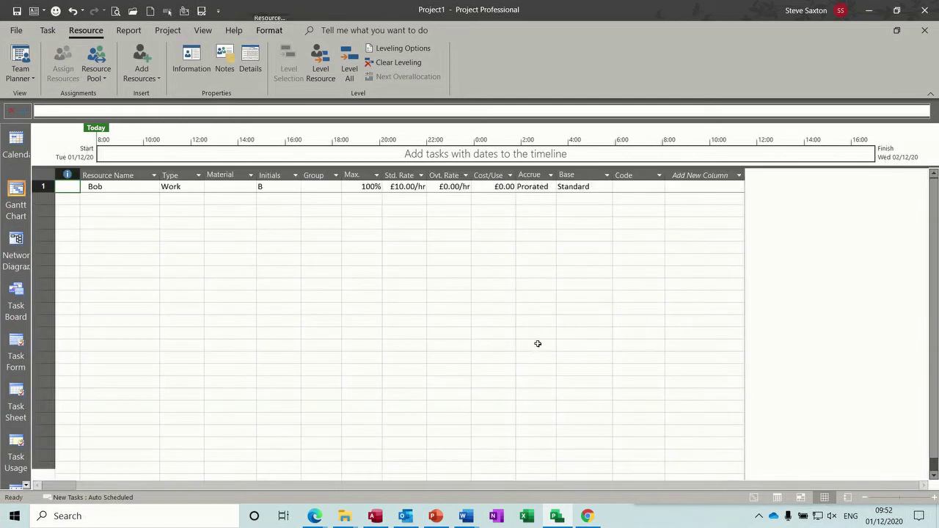
left_click(110, 191)
left_click(110, 198)
type("Bill")
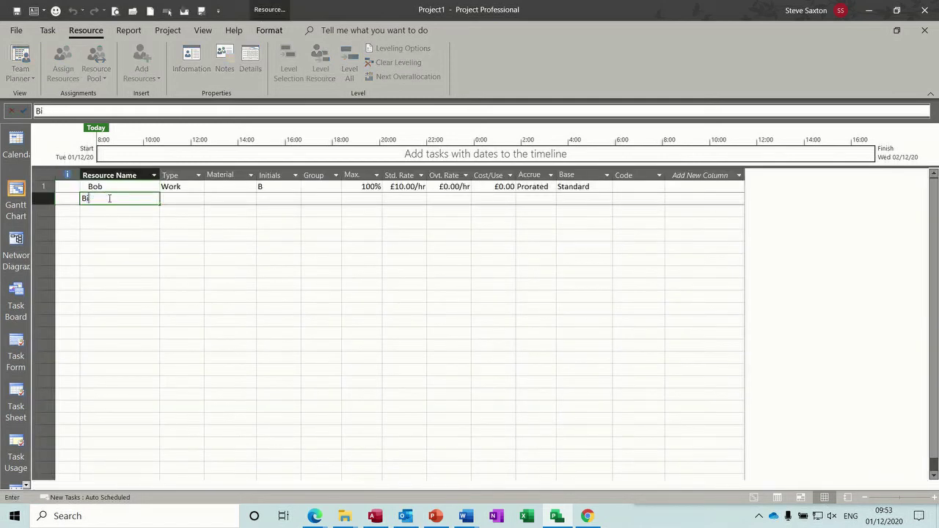
left_click(411, 198)
type("10")
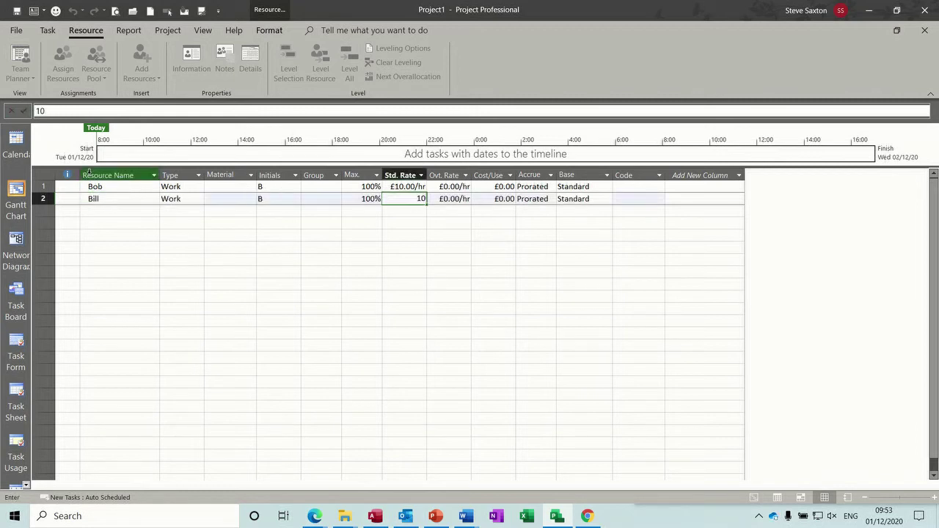
left_click(18, 198)
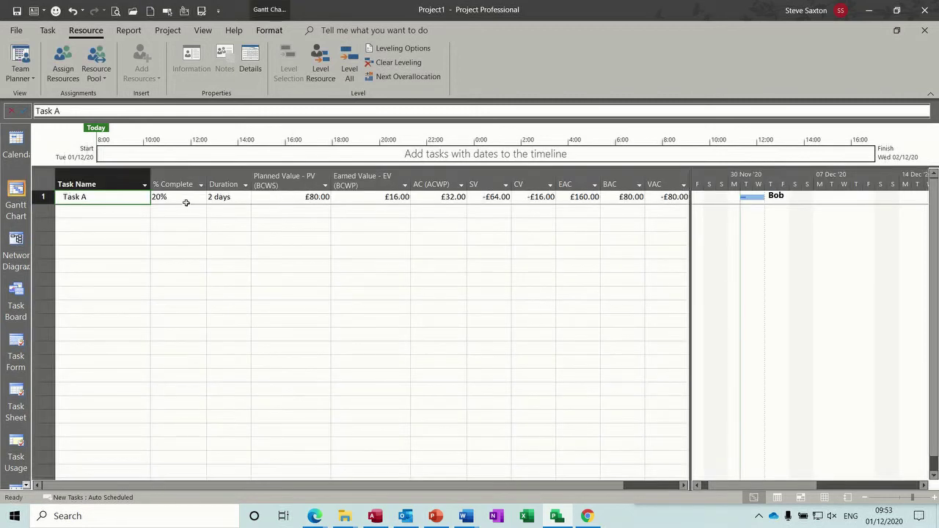
Step: Assign the second resource to Task A alongside the existing one
left_click(63, 60)
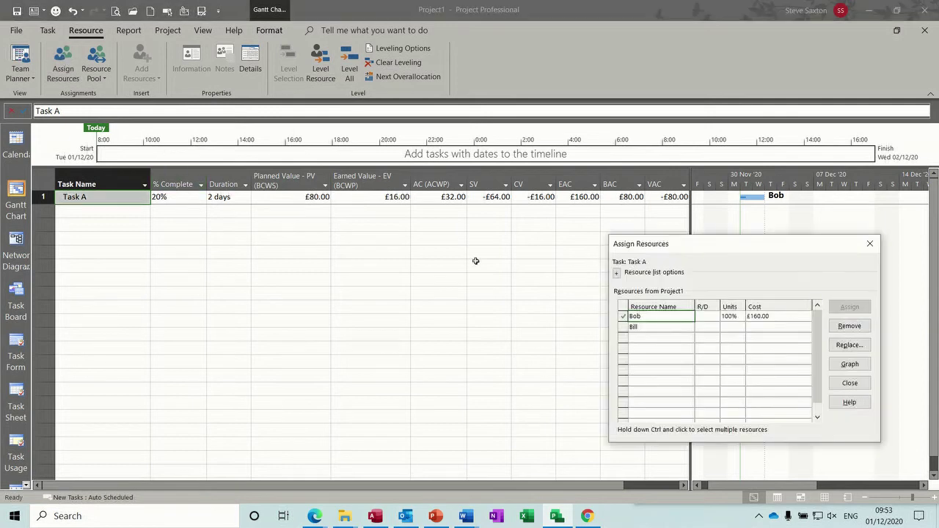
left_click(670, 328)
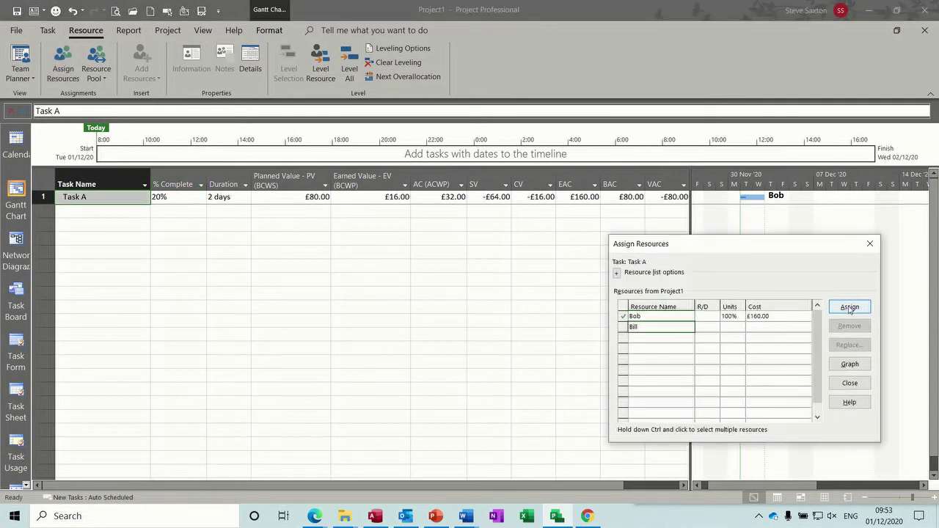
left_click(850, 307)
left_click(849, 383)
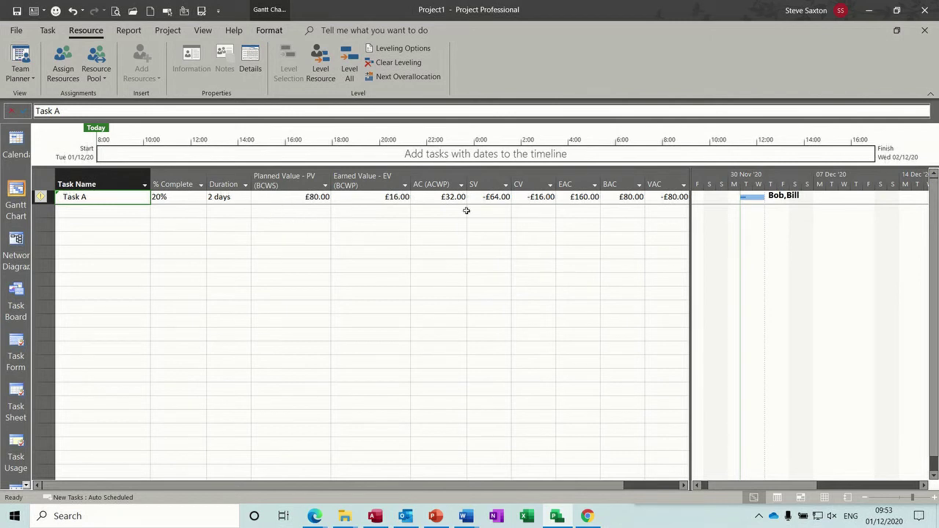
Step: Set Task A's % Complete to 50%
left_click(180, 196)
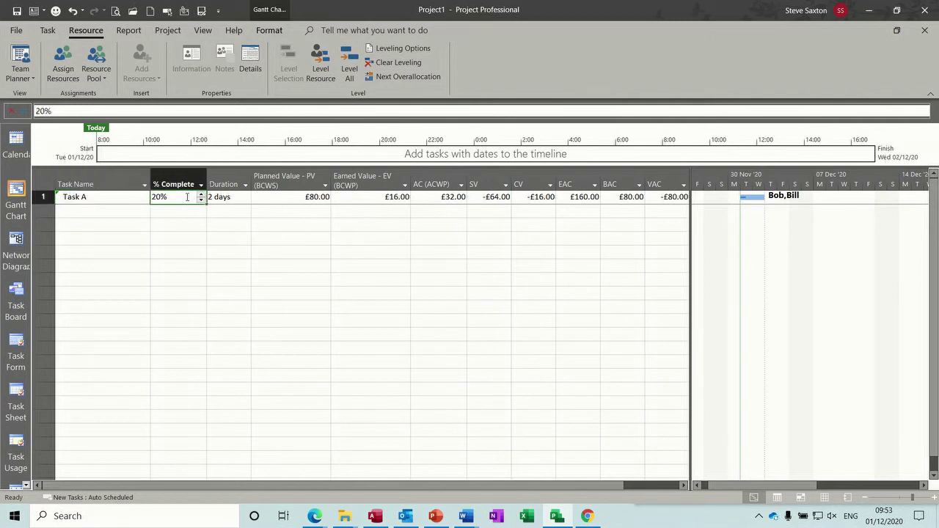
left_click(201, 195)
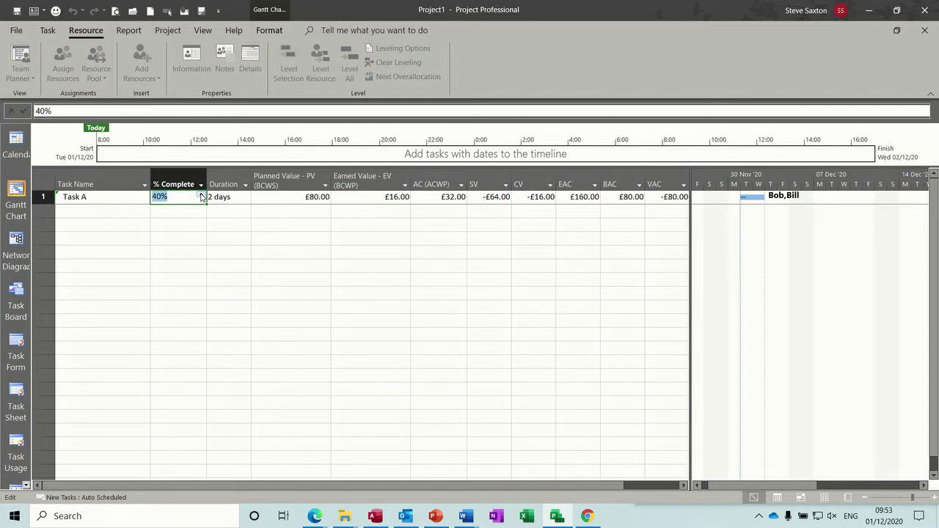
left_click(202, 200)
left_click(117, 198)
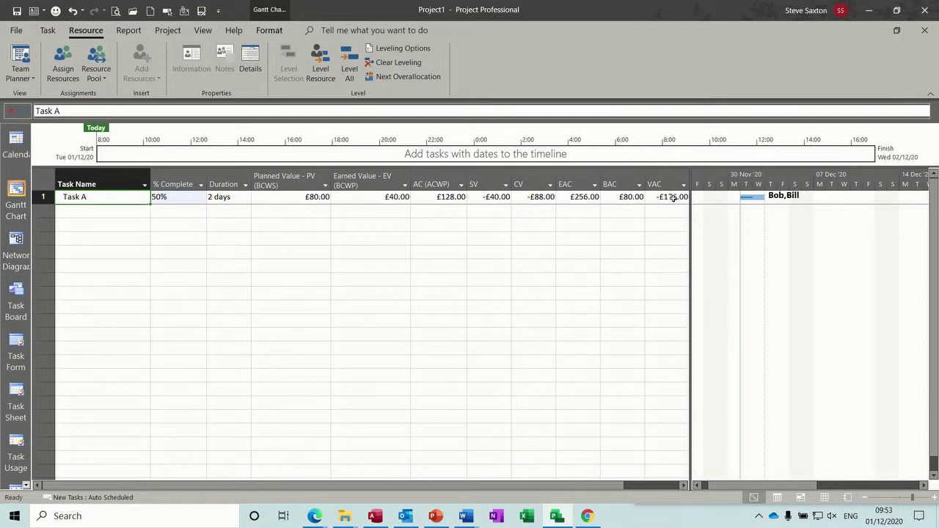
Step: Set Task A's Duration to 3 days and its % Complete to 70%
left_click(229, 197)
left_click(246, 194)
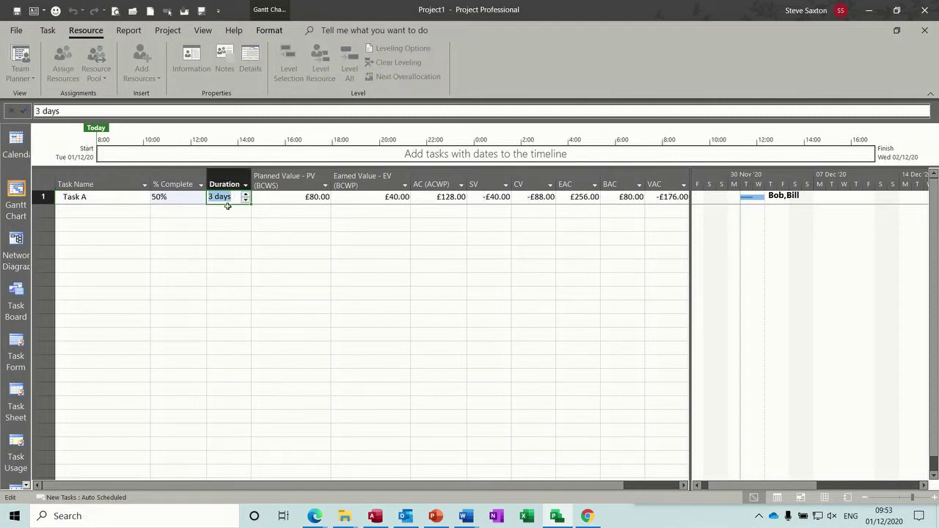
left_click(217, 211)
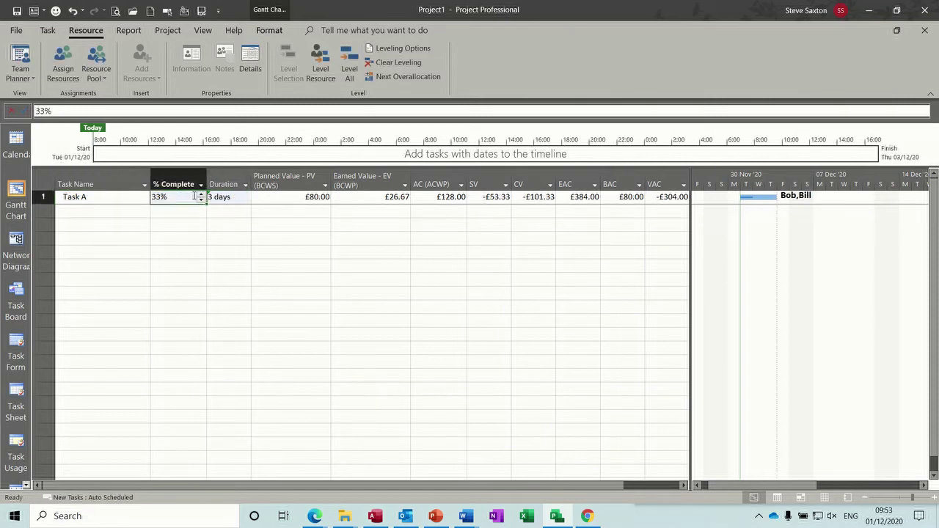
left_click(201, 196)
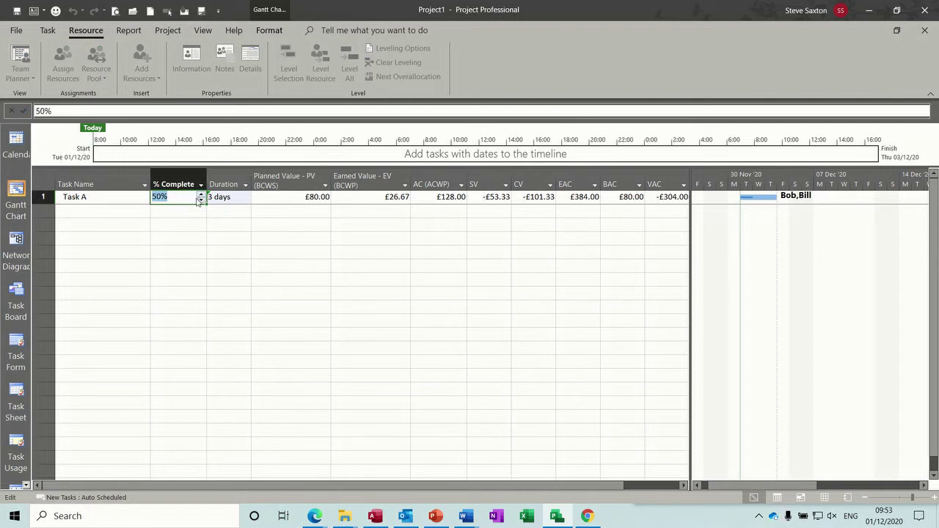
left_click(183, 212)
Step: Reset Task A's % Complete to 0% and its Duration to 1 day
left_click(227, 198)
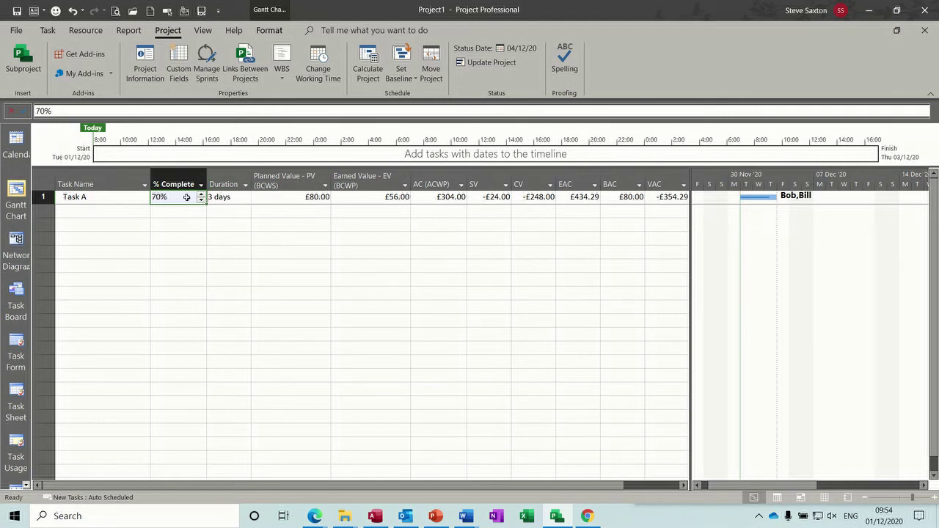
type("0")
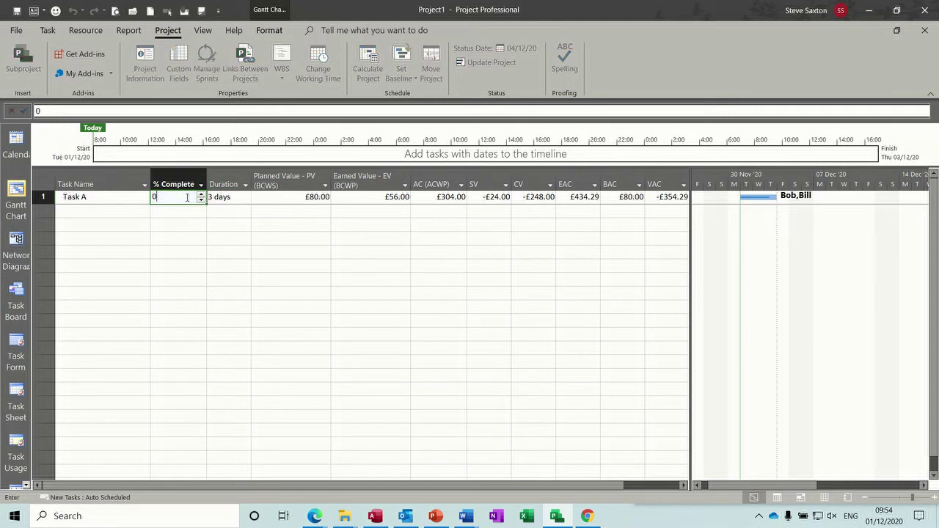
left_click(230, 198)
type("1")
left_click(228, 237)
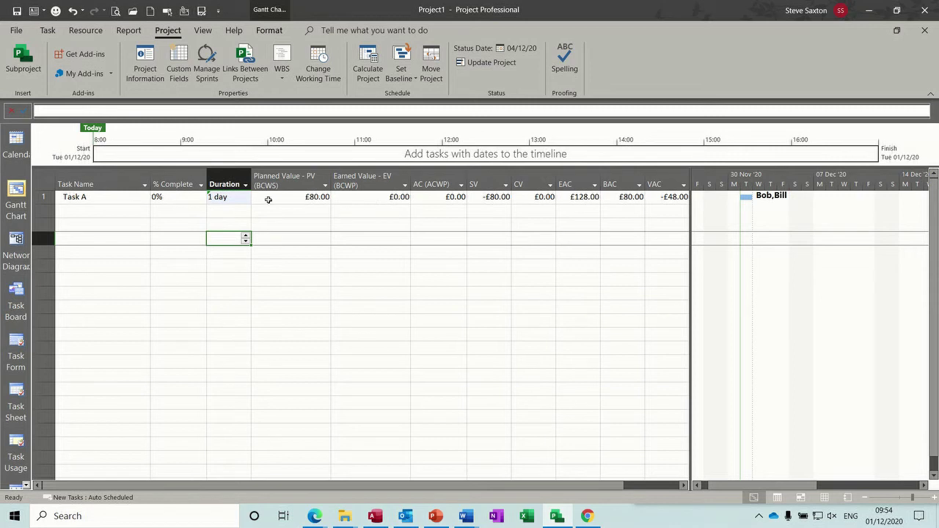
Step: Apply the Earned Value Cost Indicators table to the Gantt Chart
left_click(168, 199)
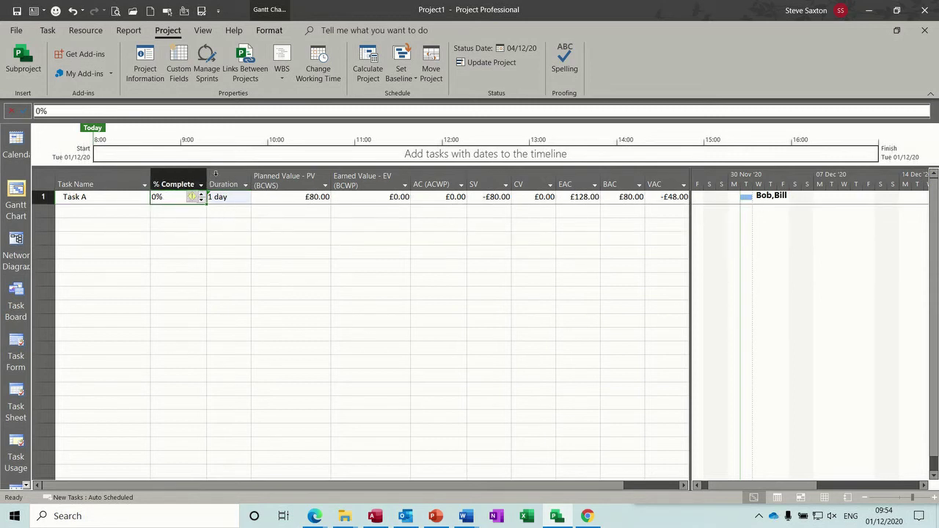
left_click(202, 31)
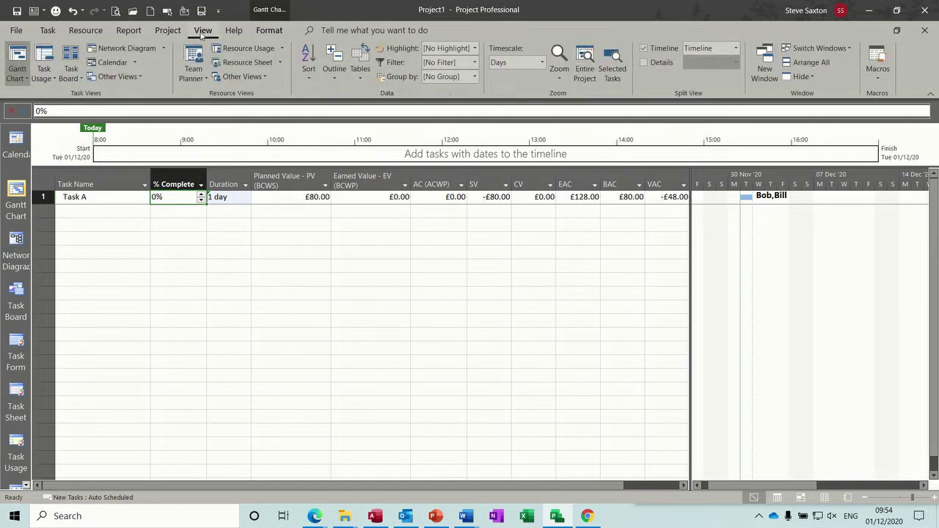
left_click(367, 79)
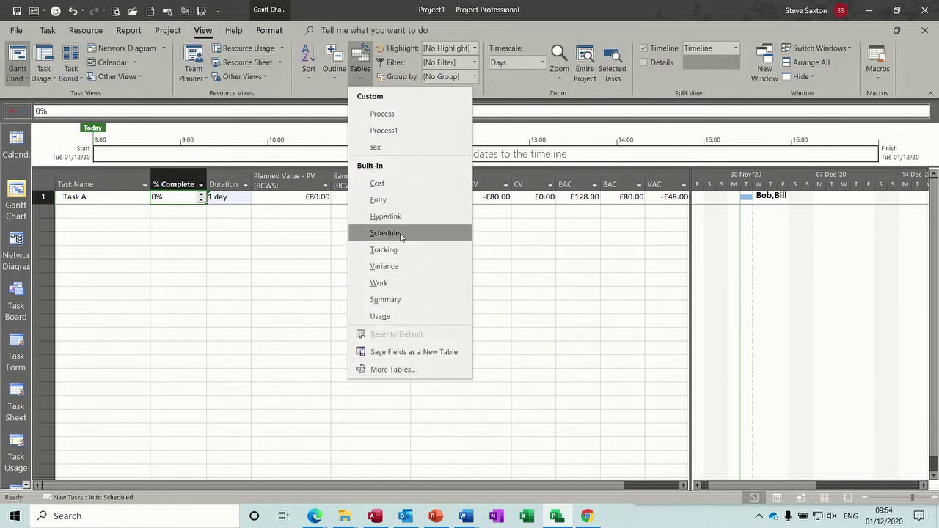
left_click(392, 369)
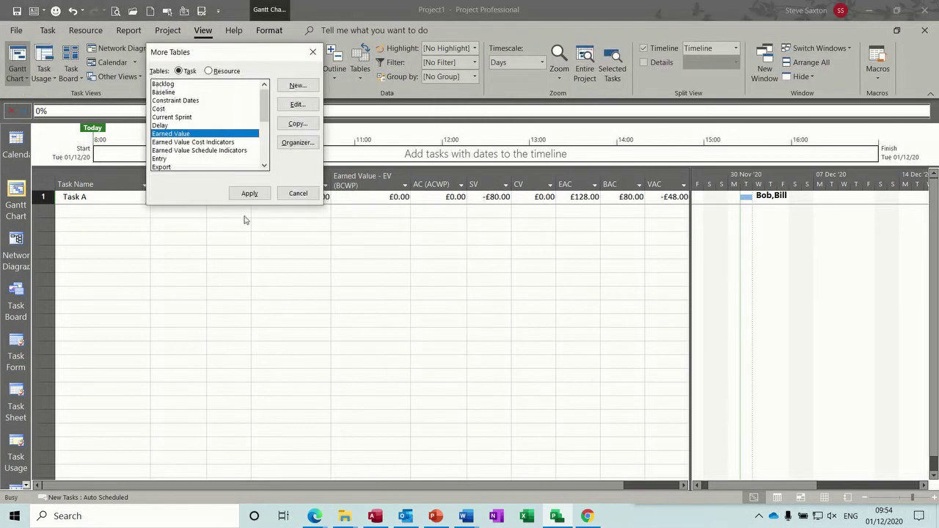
left_click(207, 143)
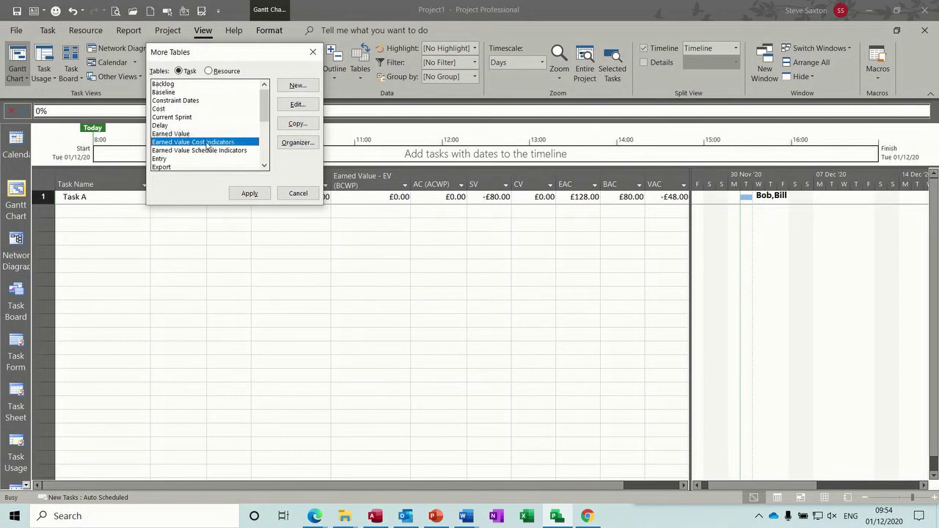
left_click(249, 192)
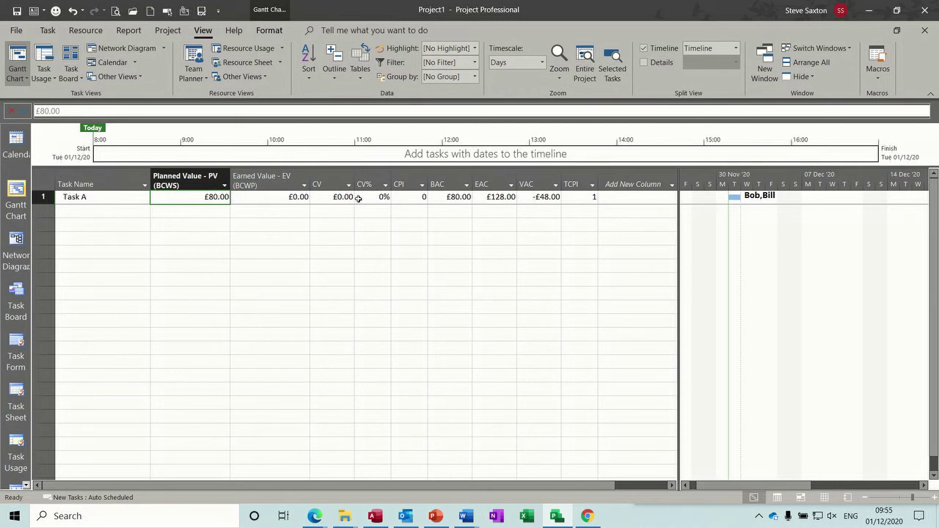
Step: Insert a Duration column before the Planned Value column
right_click(179, 177)
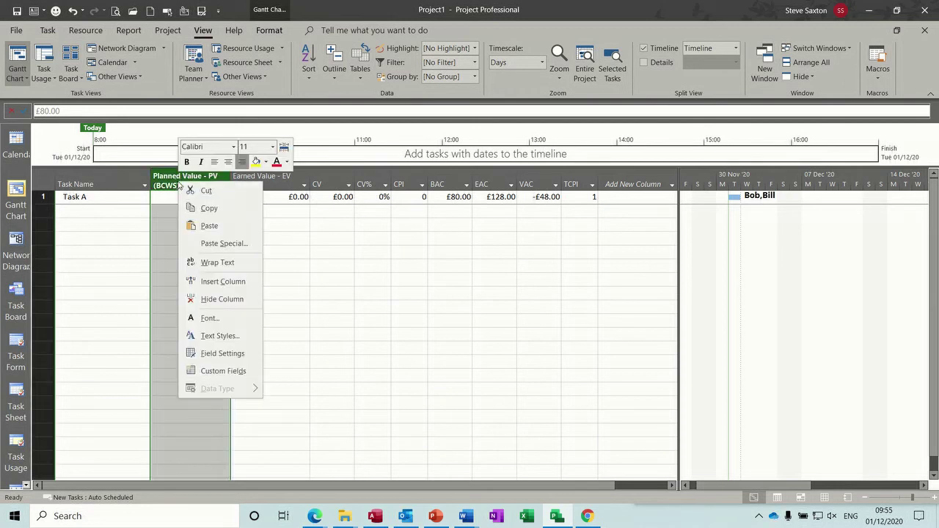
left_click(198, 281)
type("date1")
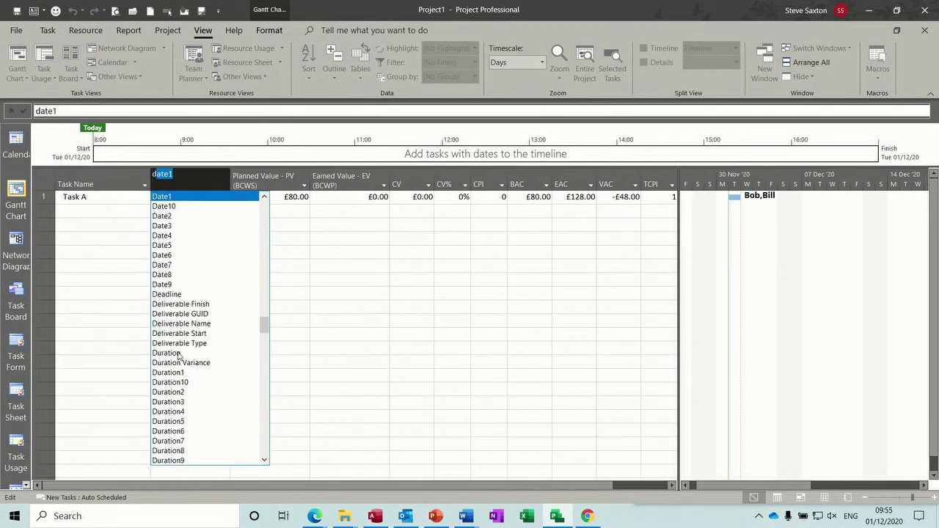
left_click(180, 354)
Step: Insert a % Complete column before the Duration column
right_click(168, 182)
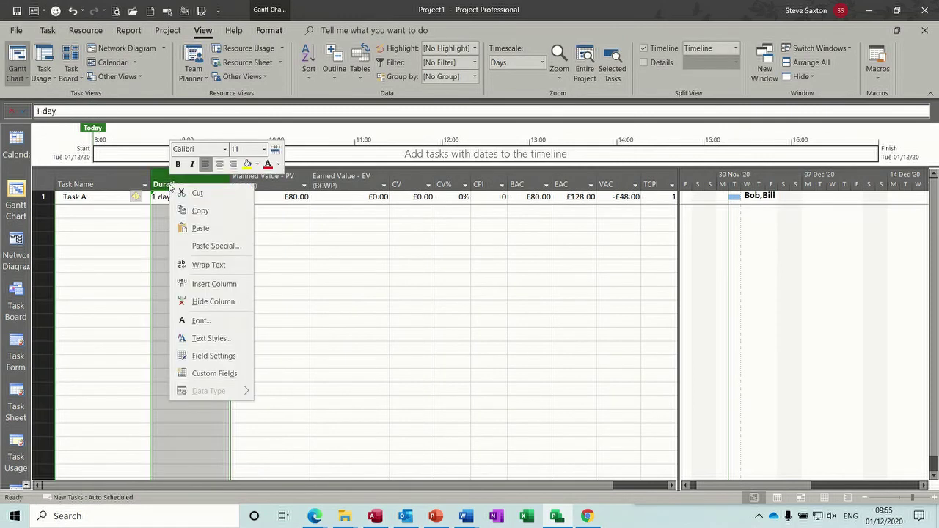
left_click(185, 285)
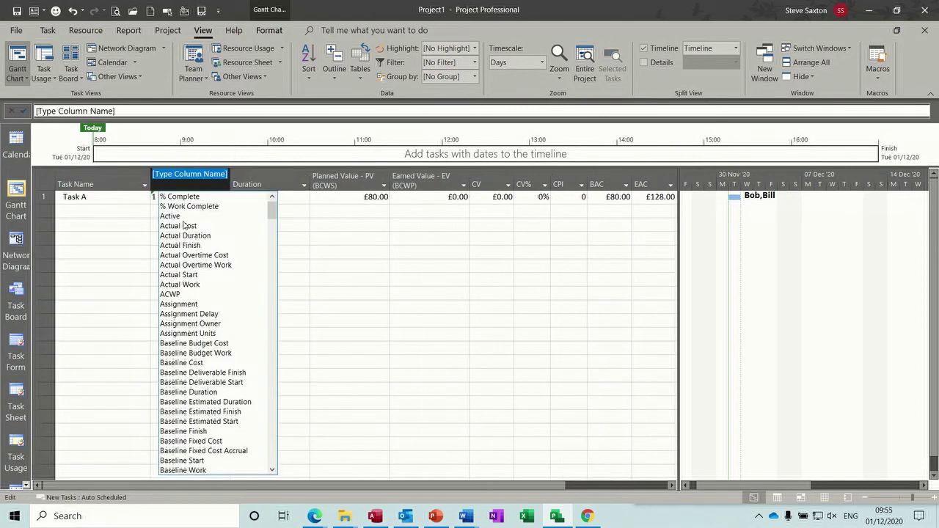
left_click(186, 196)
left_click(260, 198)
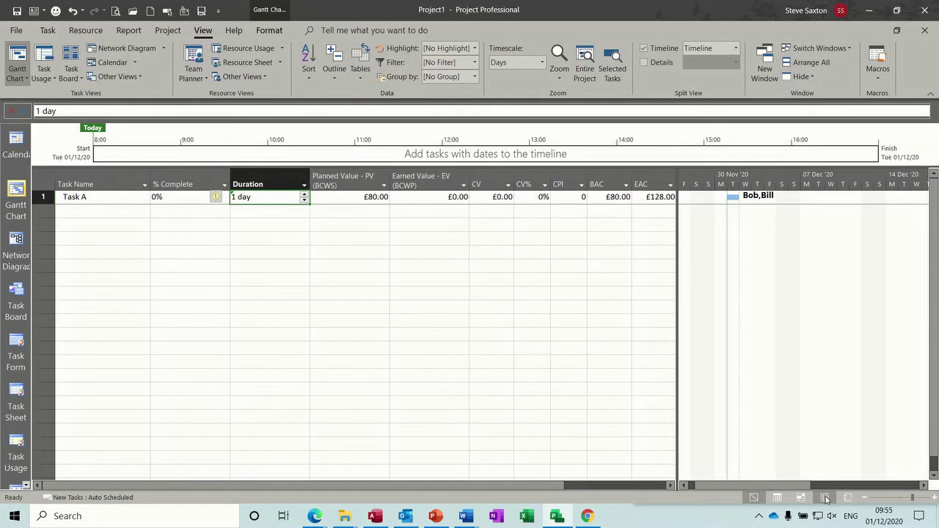
Step: Check the resource rates in the Resource Sheet and remove the £48.00 resource from Task A in the Gantt Chart
left_click(825, 499)
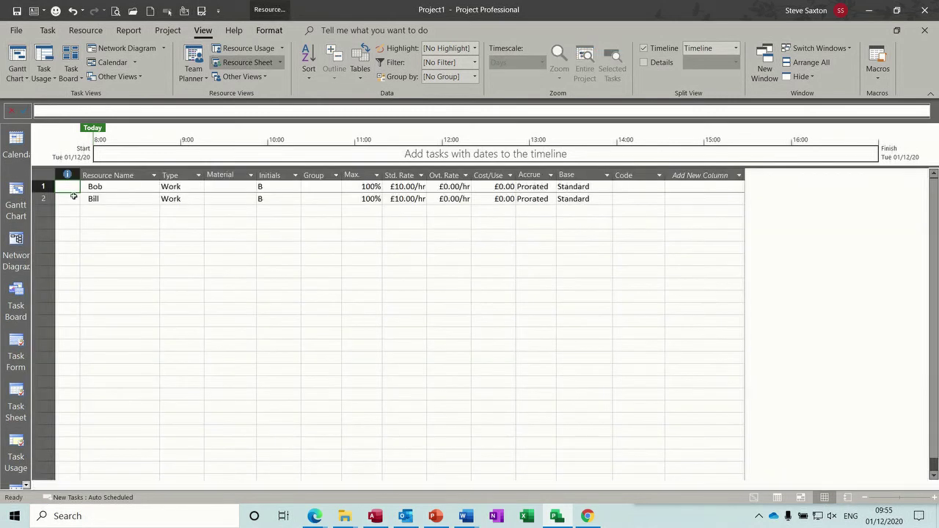
left_click(16, 197)
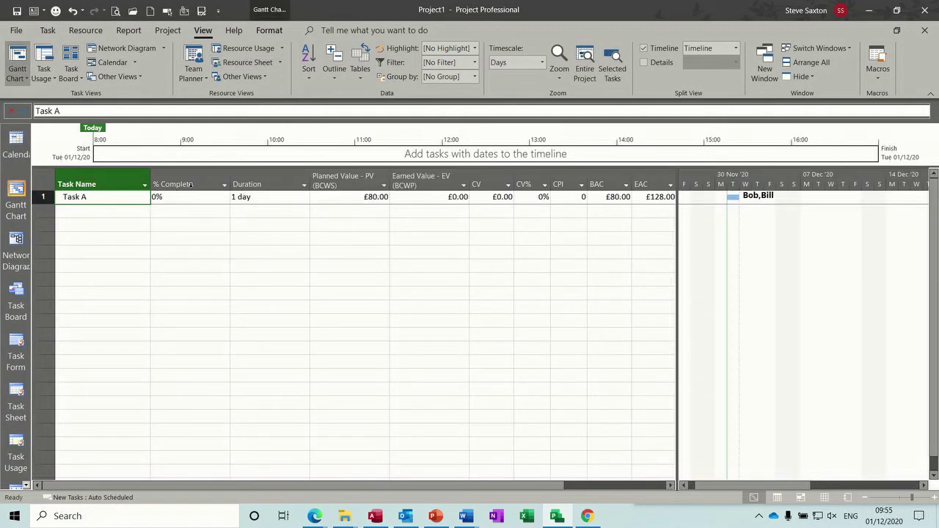
left_click(86, 30)
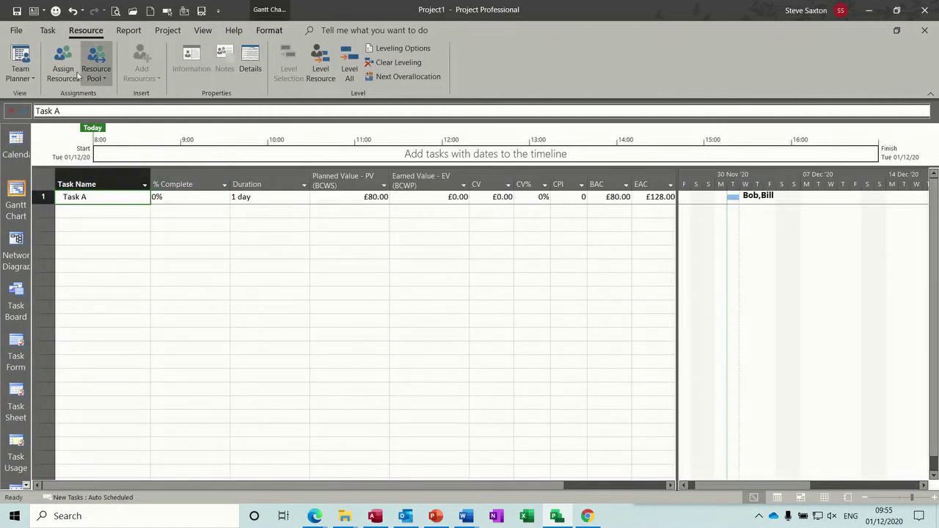
left_click(73, 72)
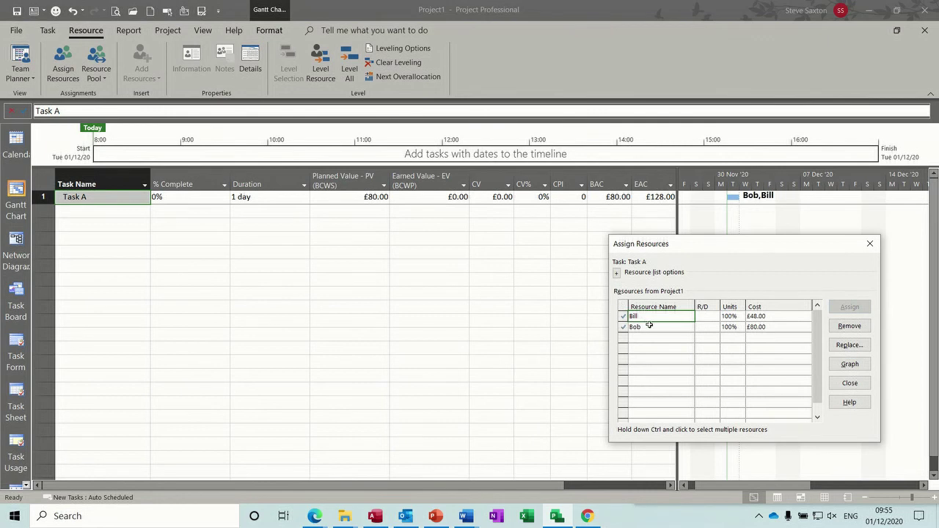
left_click(850, 325)
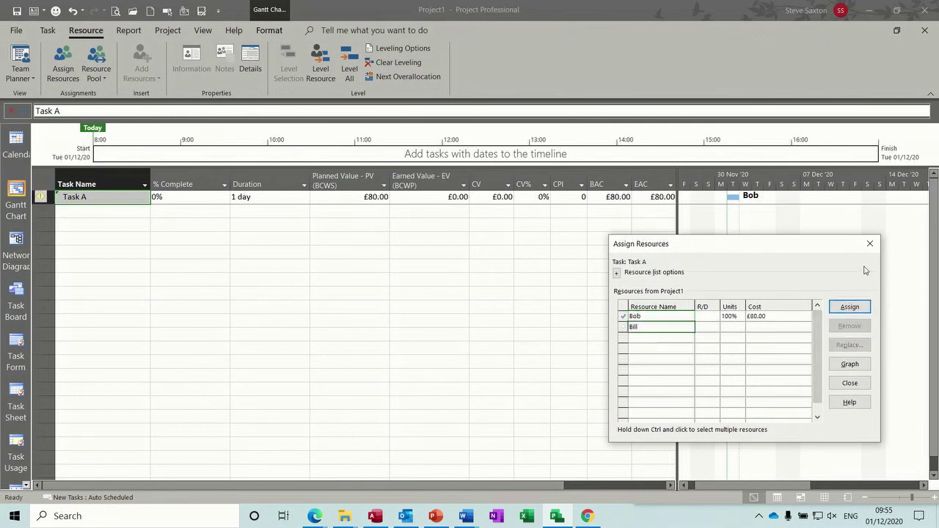
left_click(870, 244)
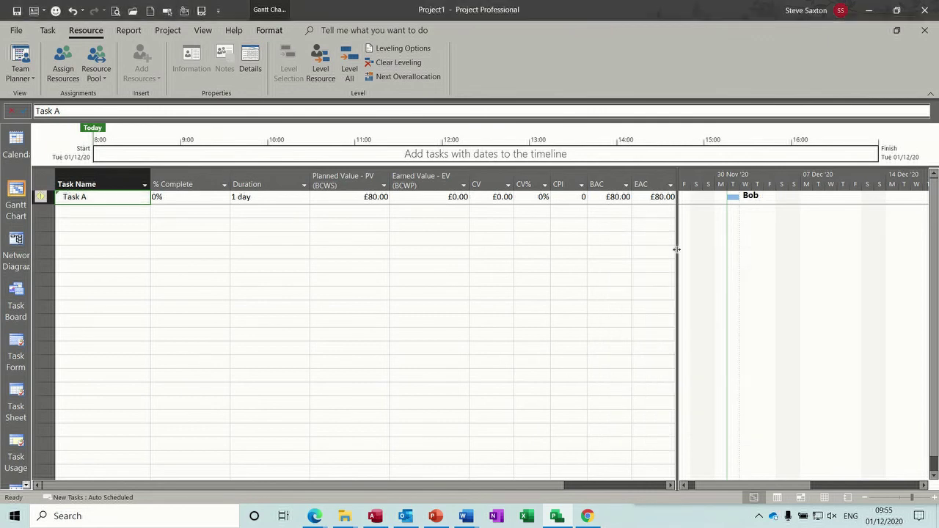
Step: Set Task A's % Complete to 50%
left_click(190, 199)
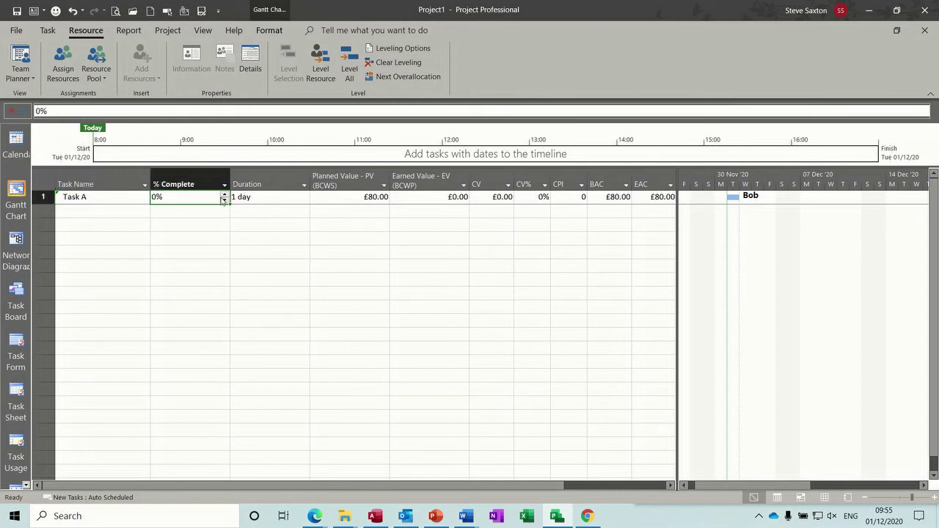
left_click(225, 195)
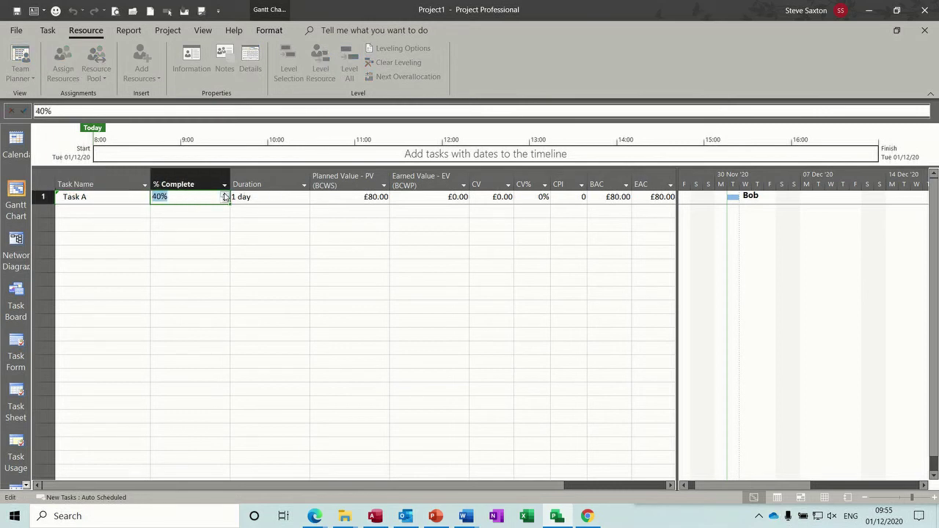
left_click(224, 194)
left_click(204, 209)
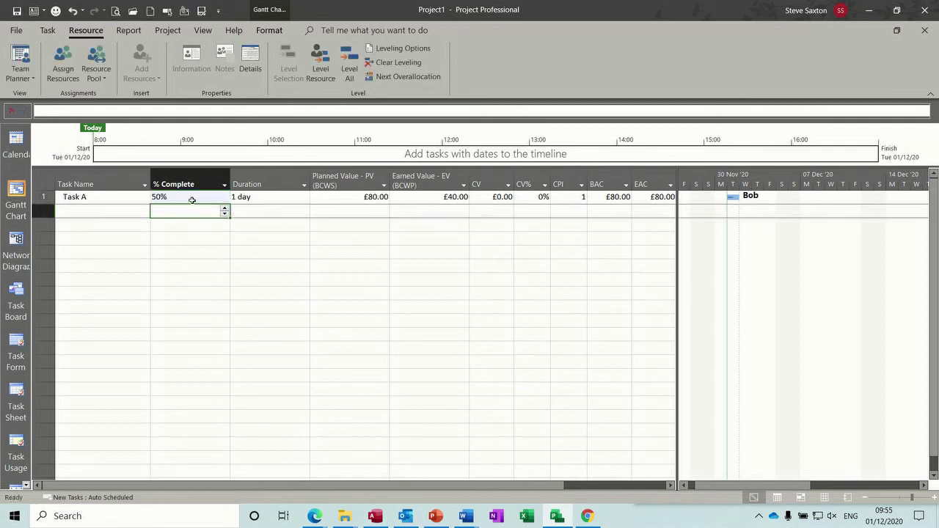
Step: Set Task A's Duration to 2 days and examine its CV% and CPI columns
left_click(280, 199)
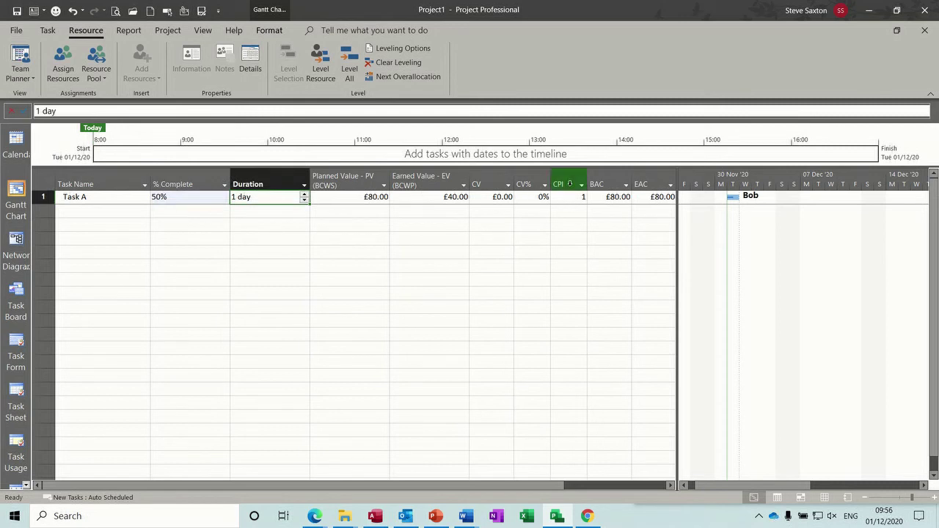
mouse_move(569, 184)
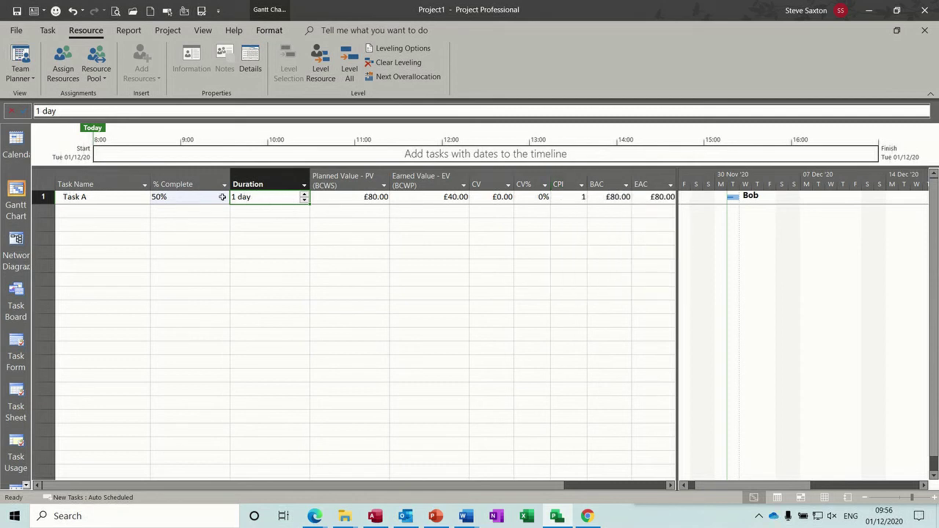
left_click(303, 194)
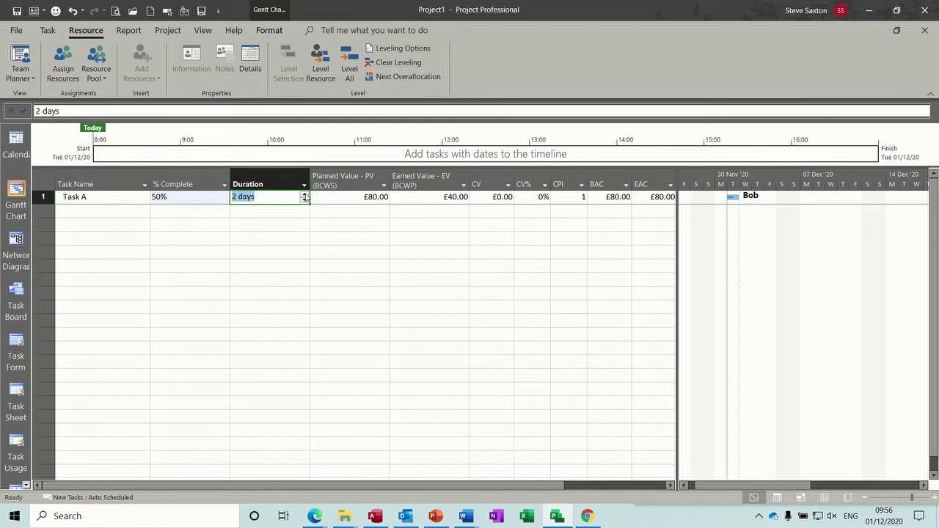
left_click(177, 199)
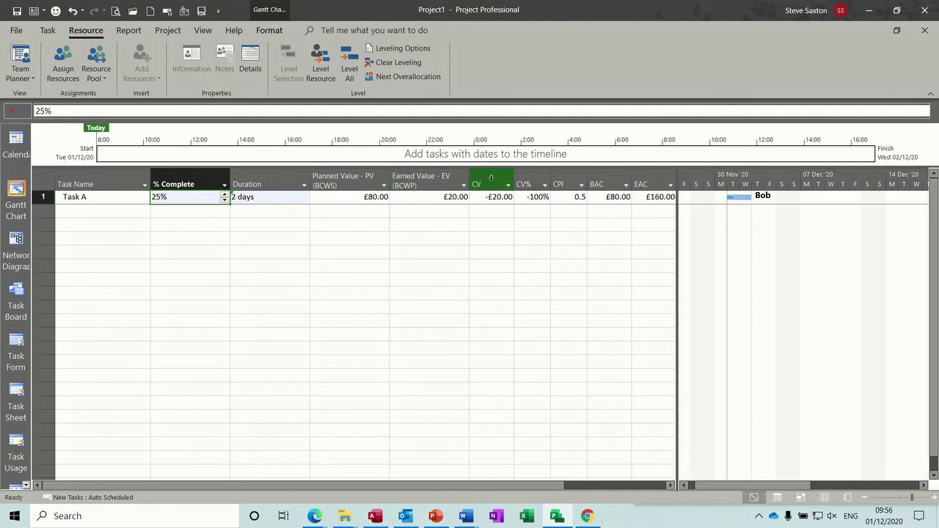
left_click(535, 180)
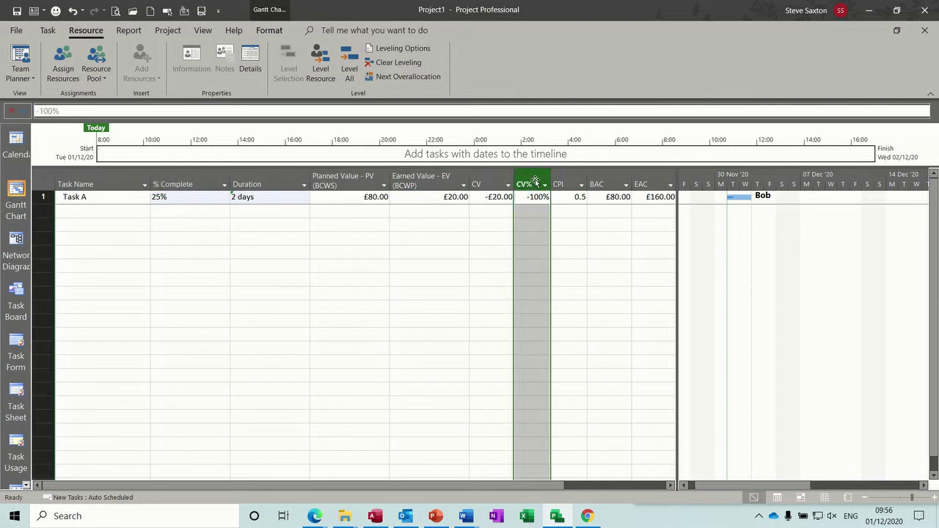
left_click(567, 178)
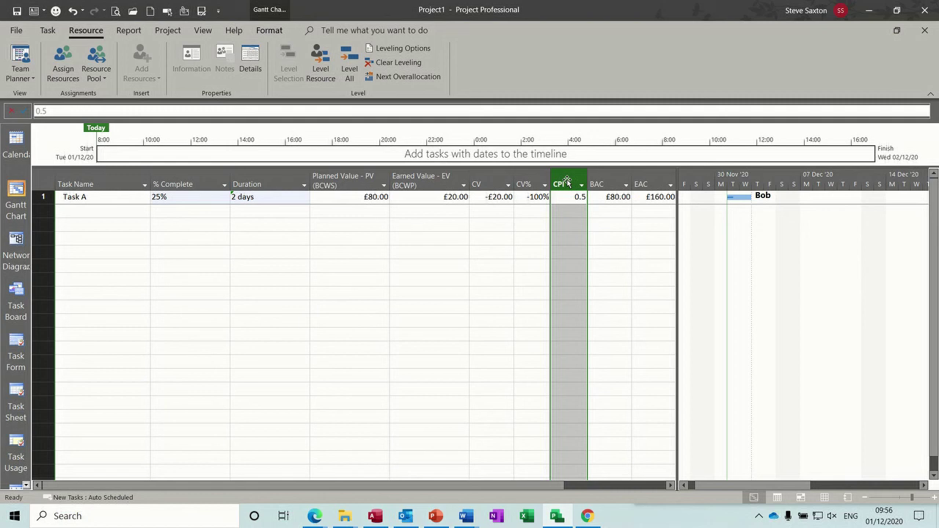
Step: Apply the Earned Value Schedule Indicators table, widen the table area beside the Gantt bars and read the SV% column's description
left_click(203, 30)
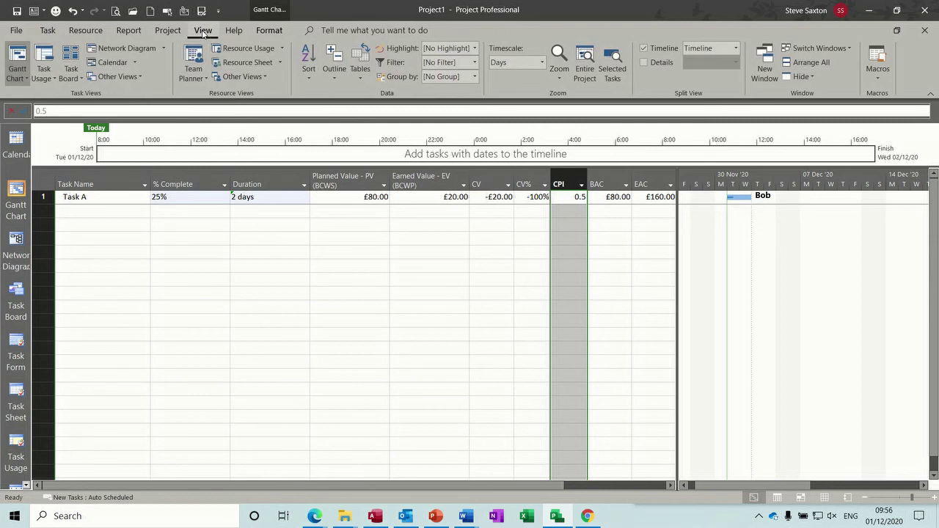
left_click(351, 83)
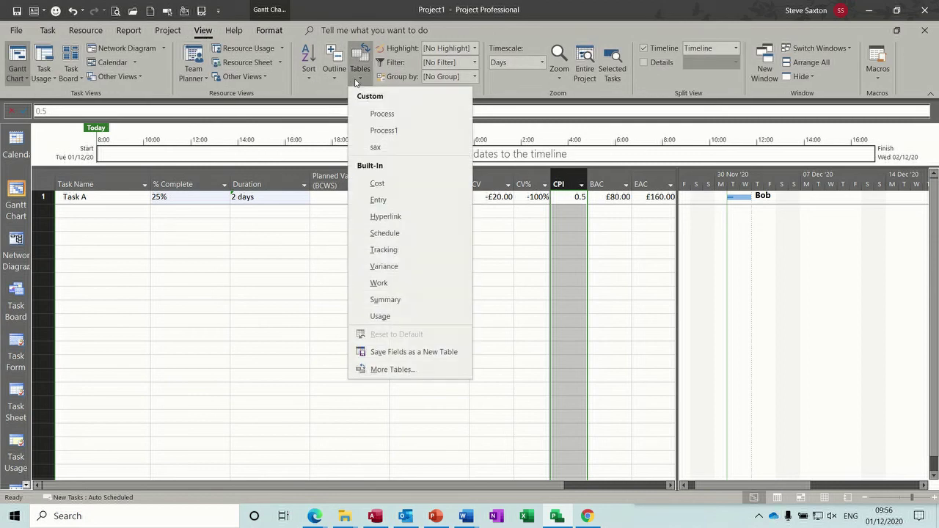
left_click(370, 369)
left_click(208, 151)
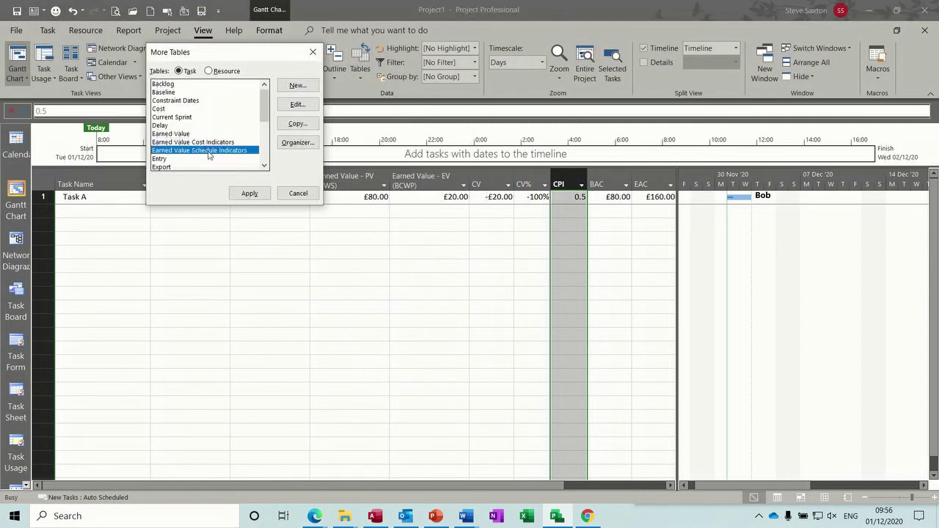
left_click(249, 192)
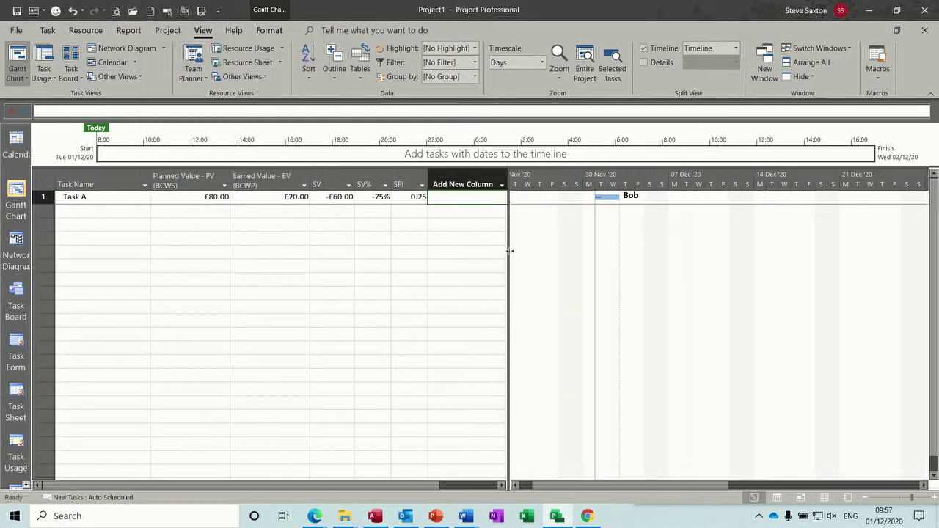
left_click_drag(509, 250, 604, 251)
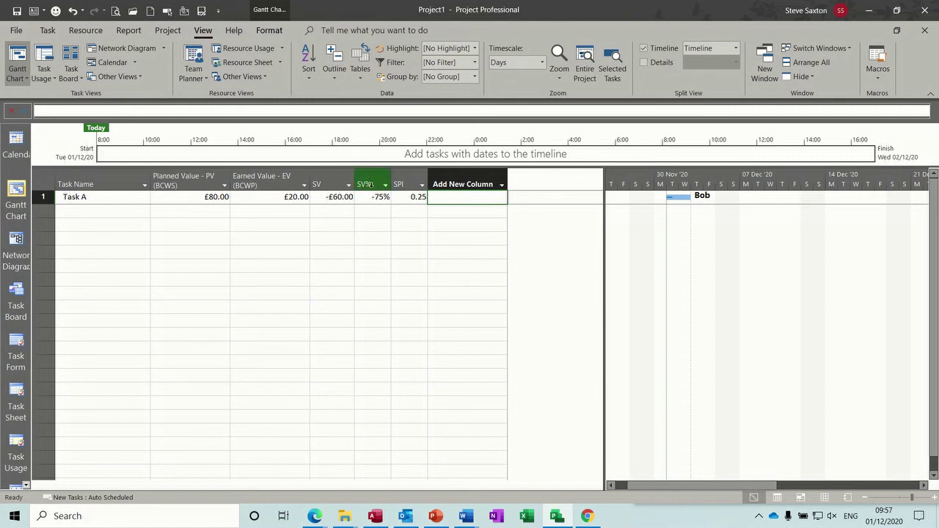
mouse_move(371, 184)
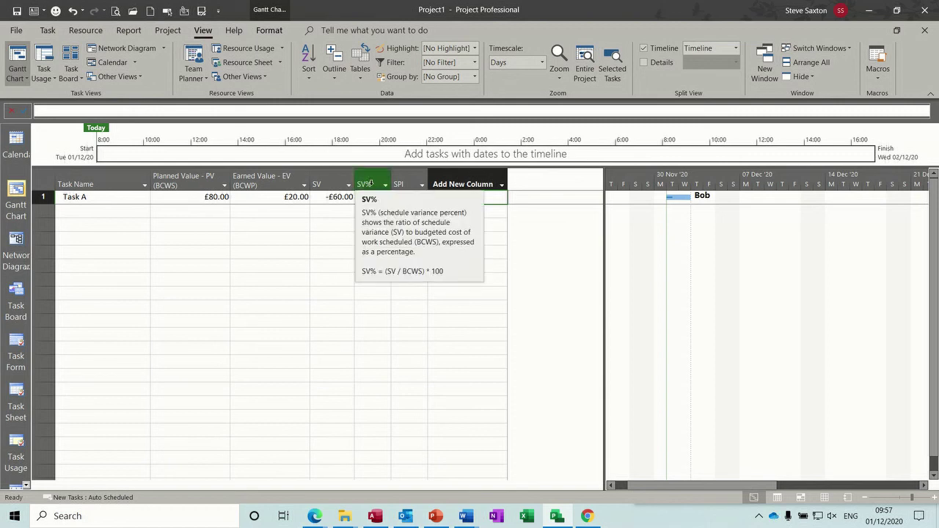